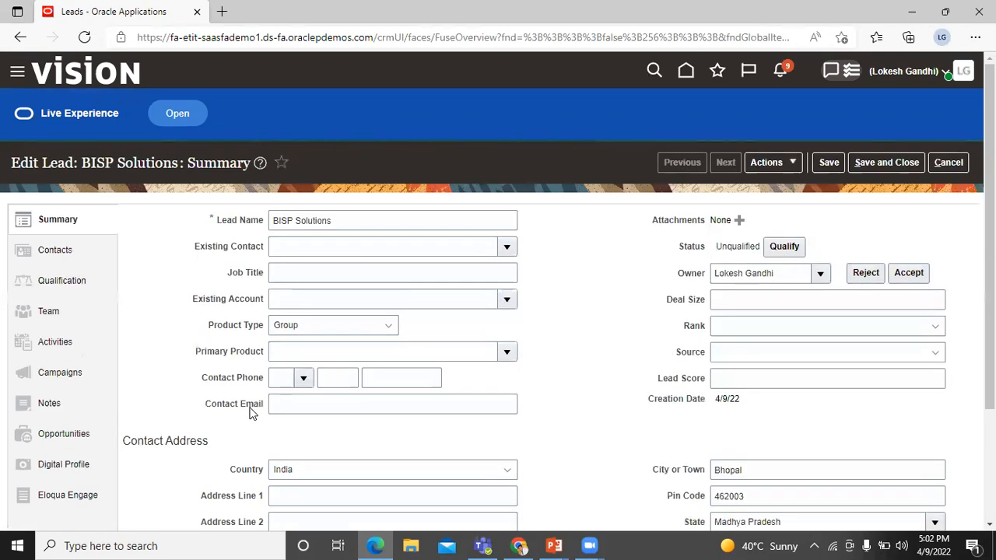
Examine the Existing Contact and Existing Account fields in the BISP Solutions lead summary
left_click_drag(9, 177, 80, 164)
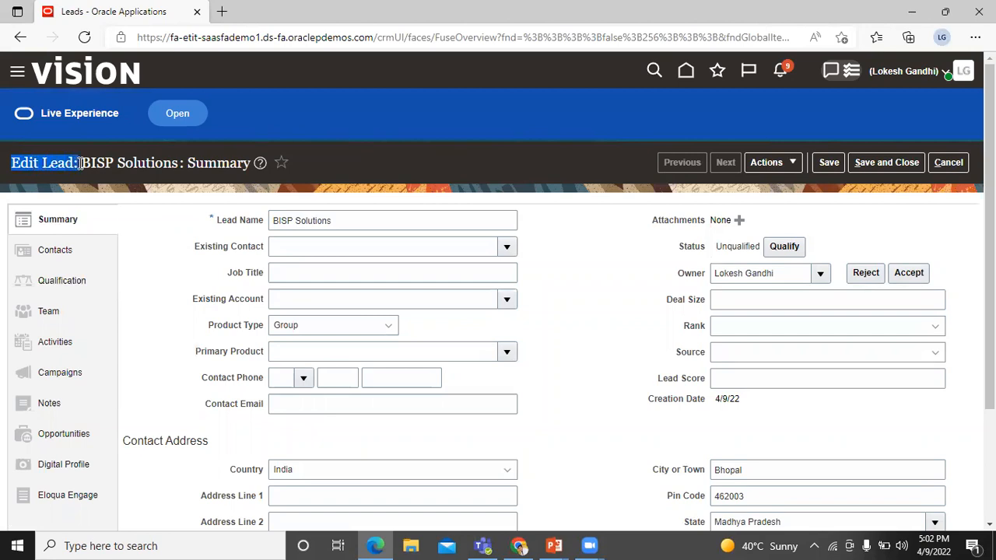
left_click(152, 303)
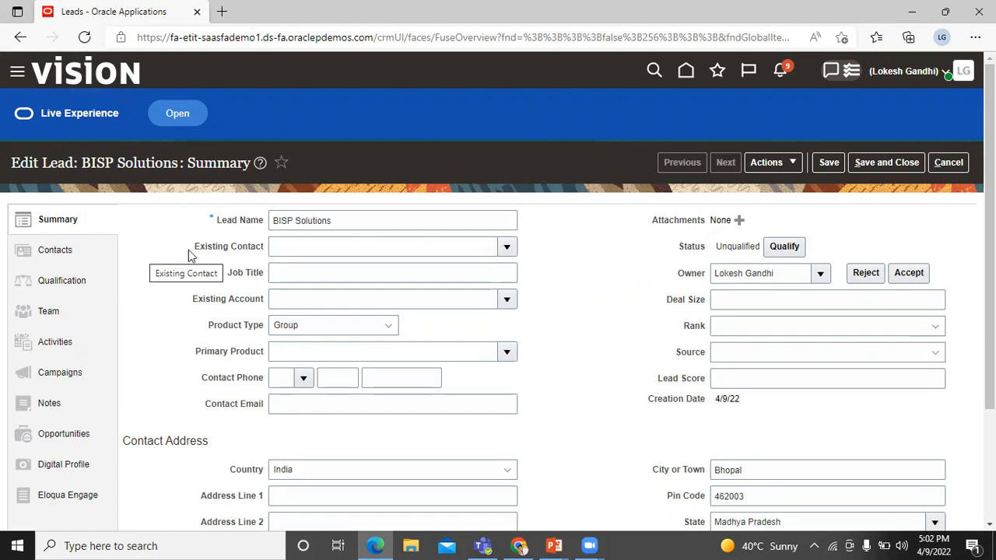
left_click_drag(194, 247, 262, 257)
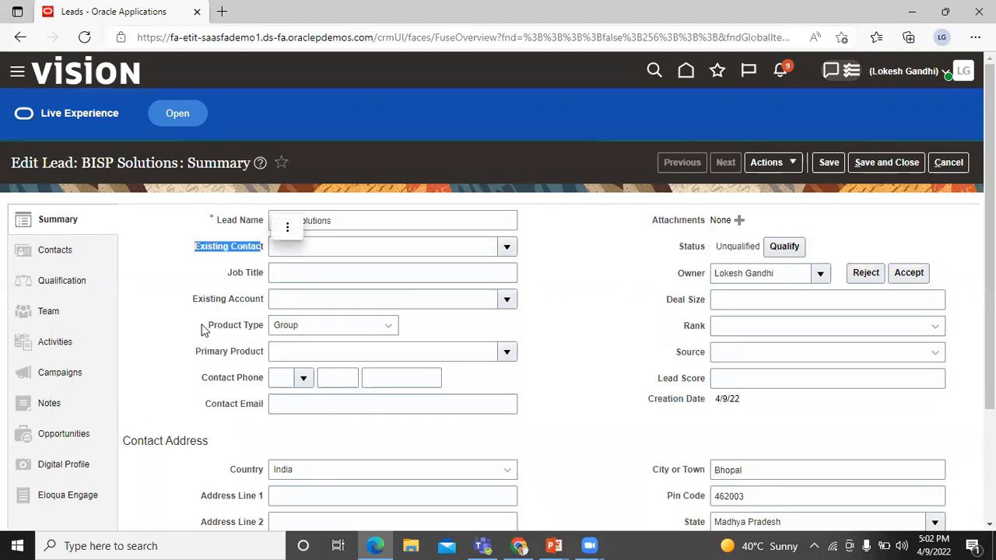
left_click_drag(192, 300, 265, 308)
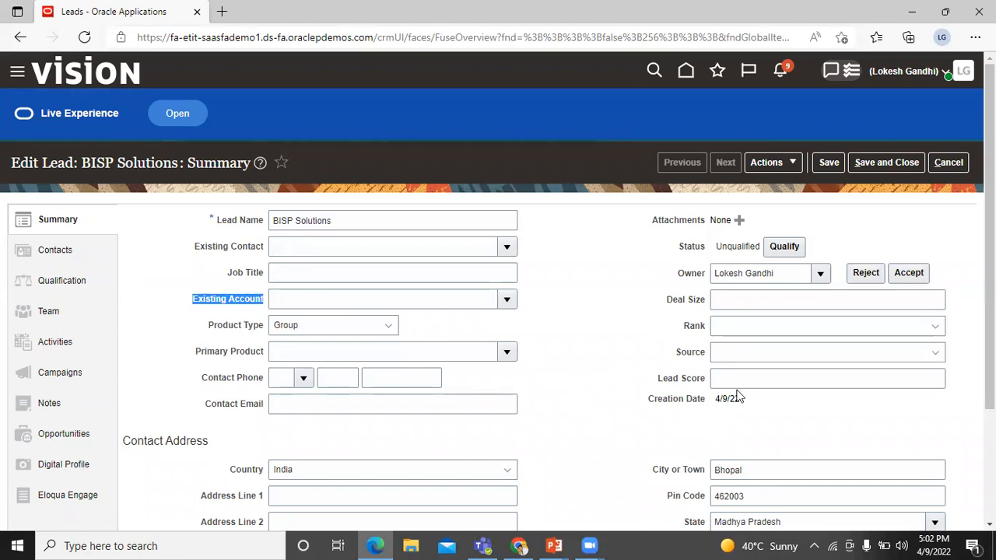
left_click(606, 367)
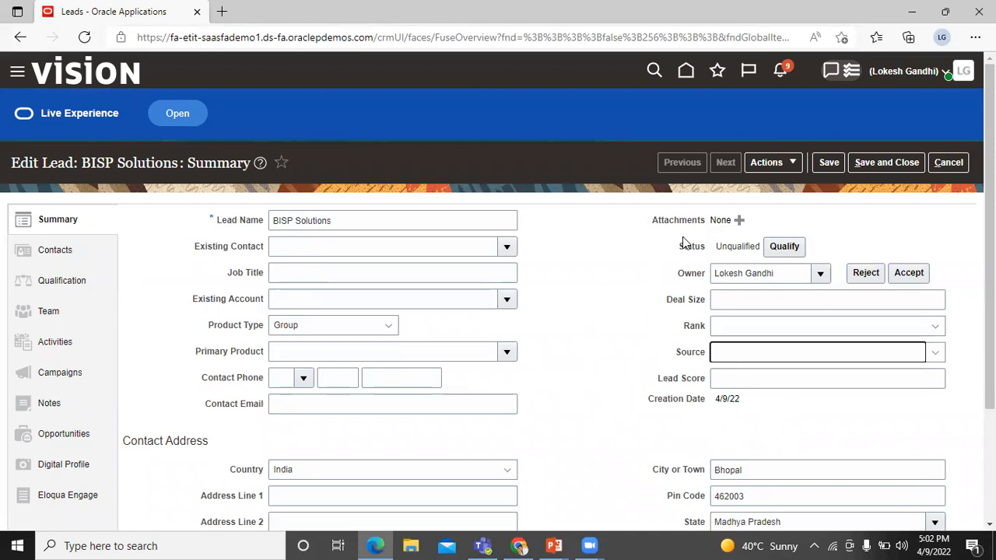
Save and close the BISP Solutions lead, and open the Sandboxes configuration page
left_click(870, 162)
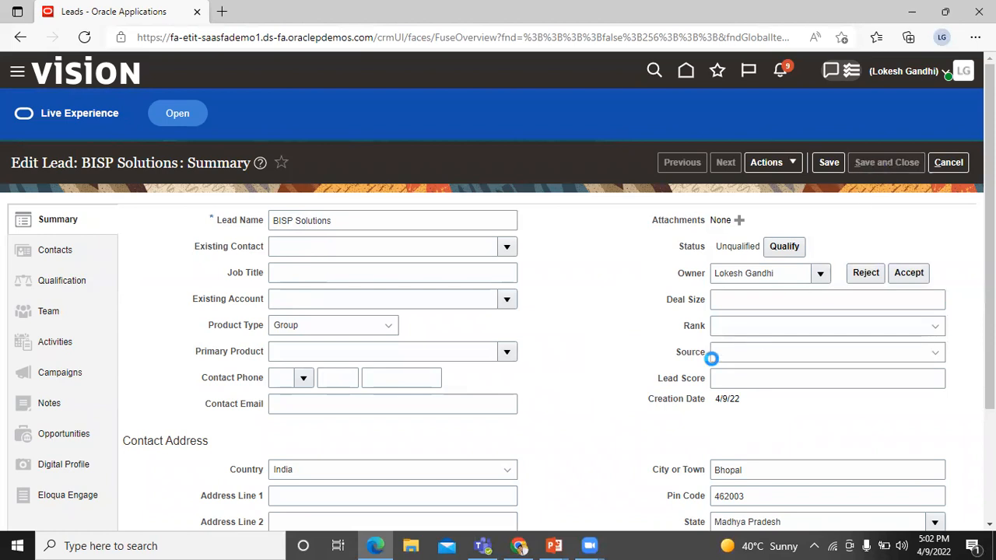
left_click(16, 74)
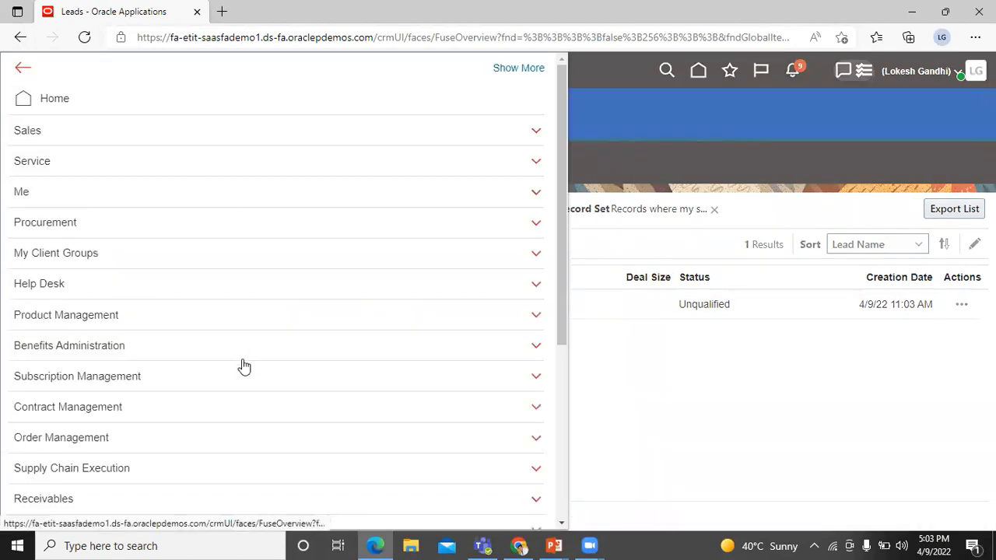
scroll(243, 356, "down", 4)
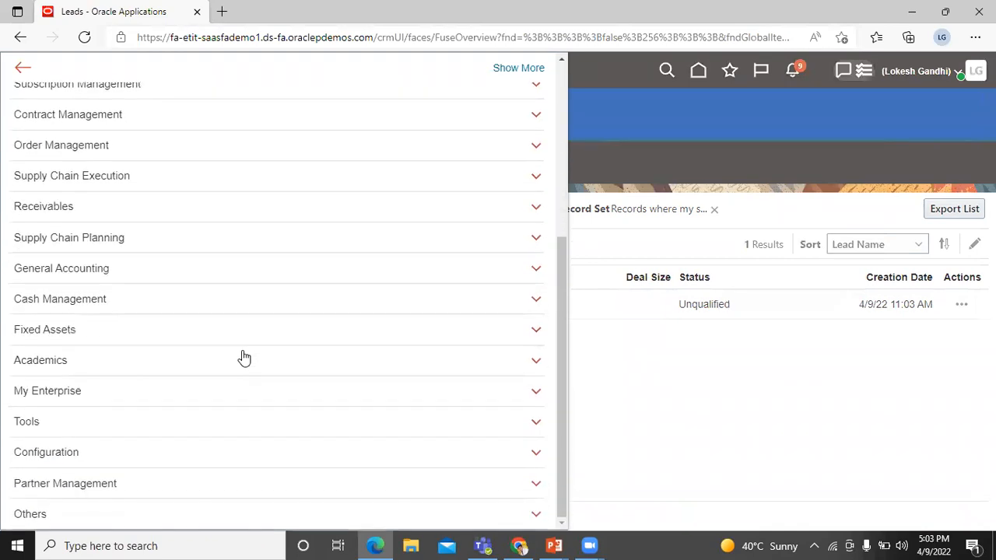
left_click(160, 459)
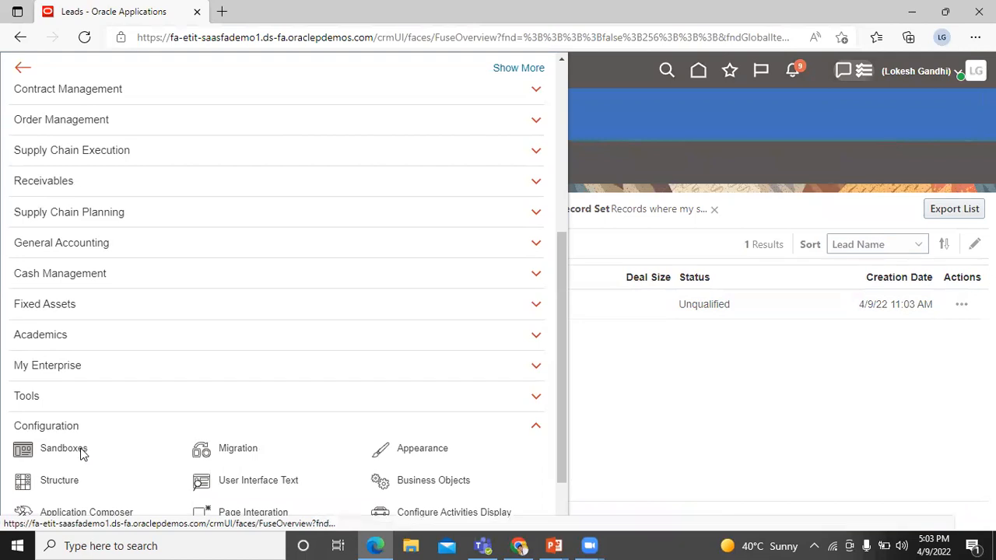
left_click(82, 450)
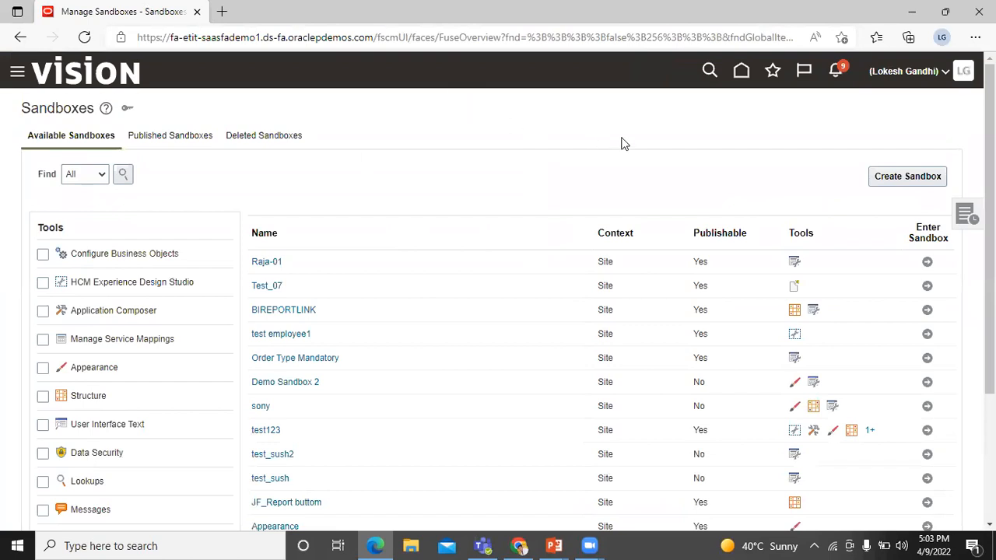
Create and enter a sandbox named BISP_SandBox_Leads with the Application Composer tool activated
left_click(905, 178)
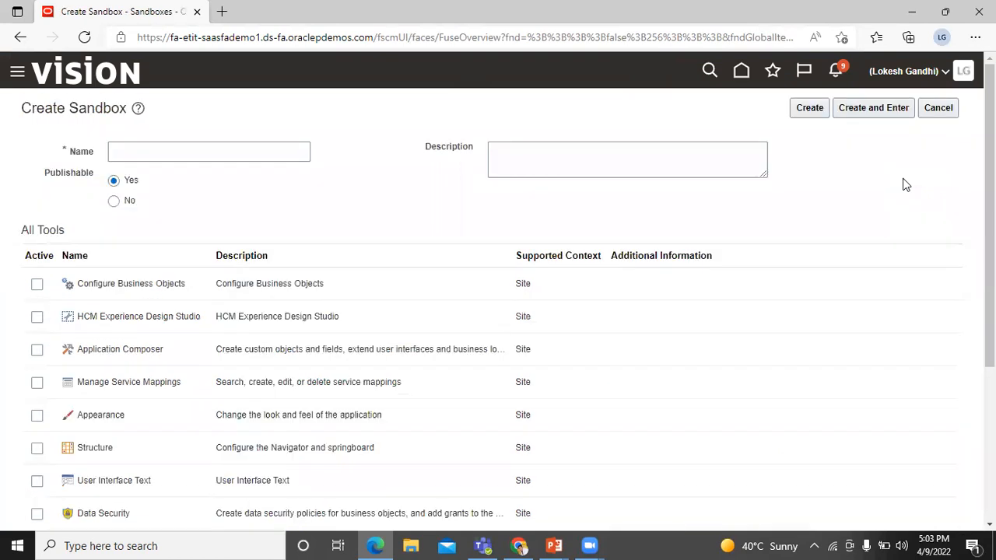
left_click(246, 157)
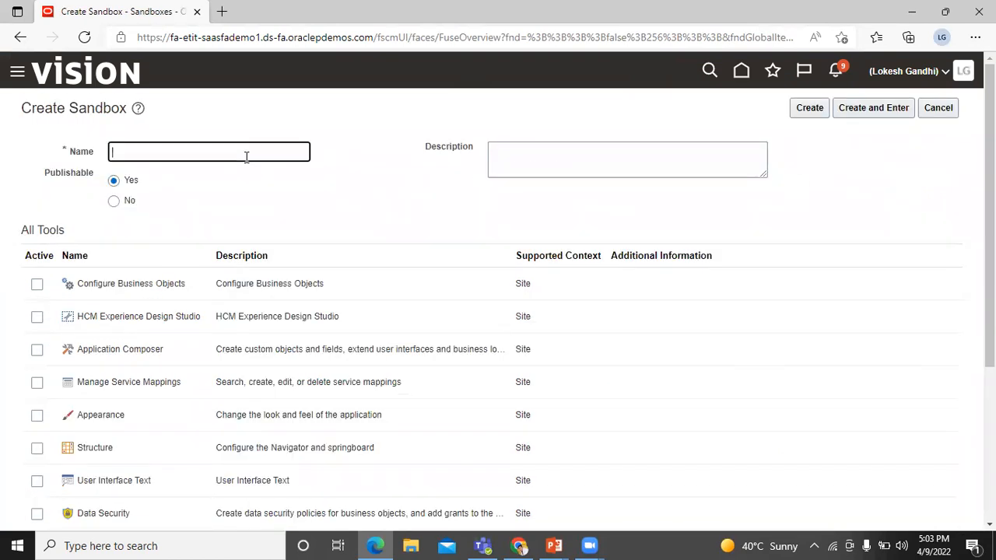
type("BISP_SandBox_Leads")
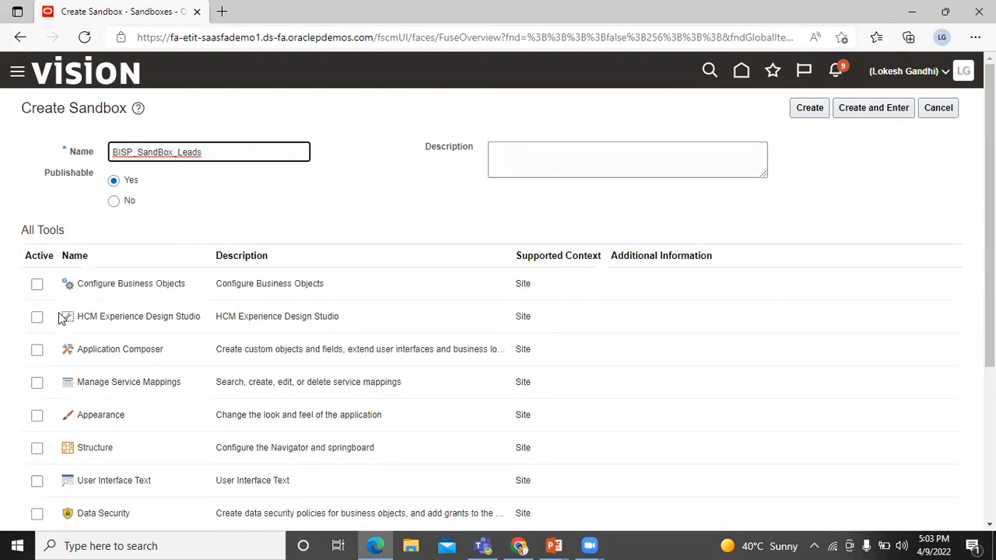
left_click(37, 351)
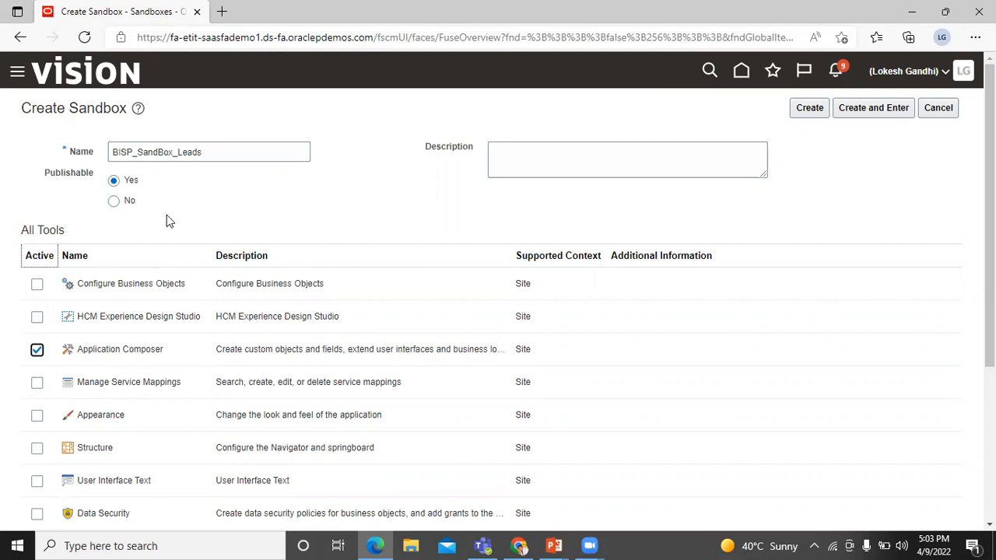
left_click(876, 108)
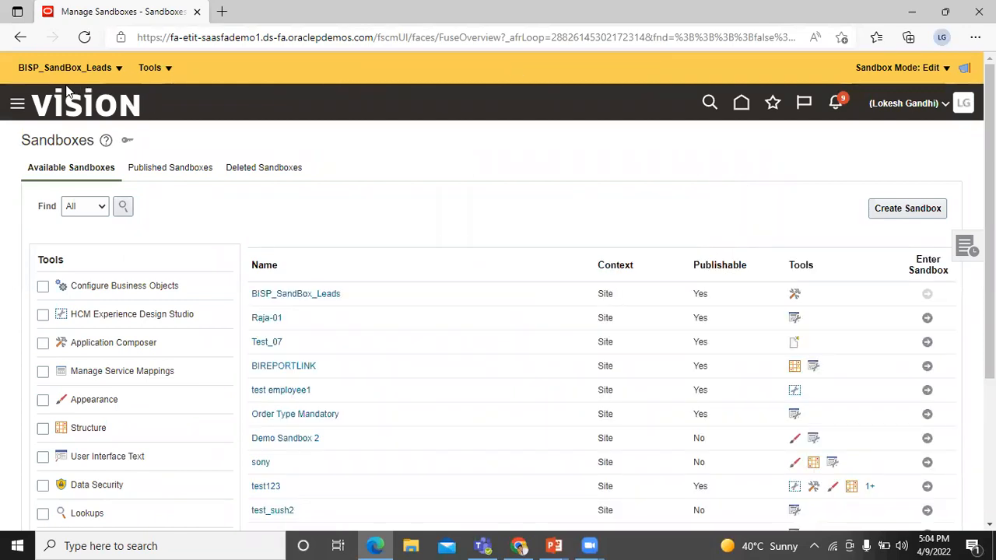
Check the options available for the active sandbox and open Application Composer from the Configuration group
left_click(86, 70)
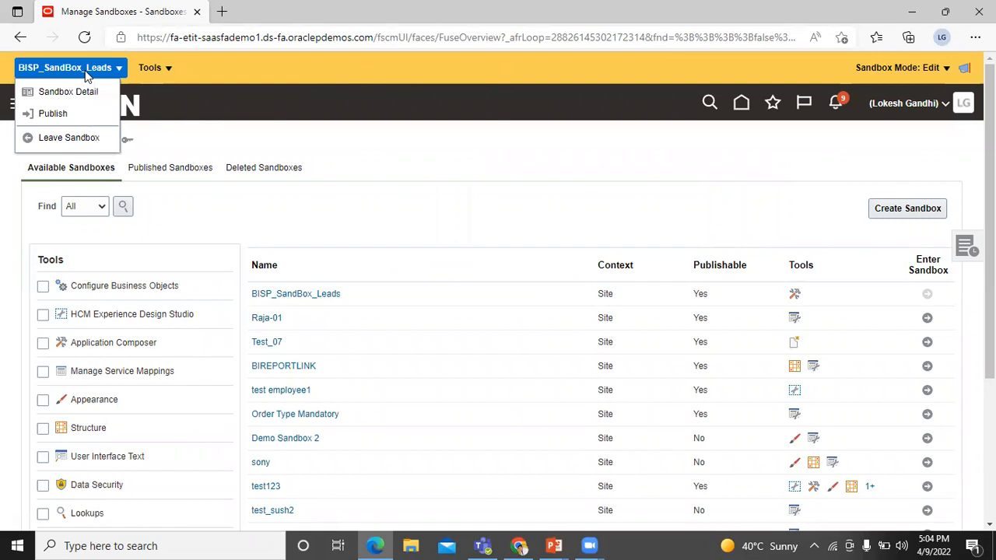
left_click(233, 124)
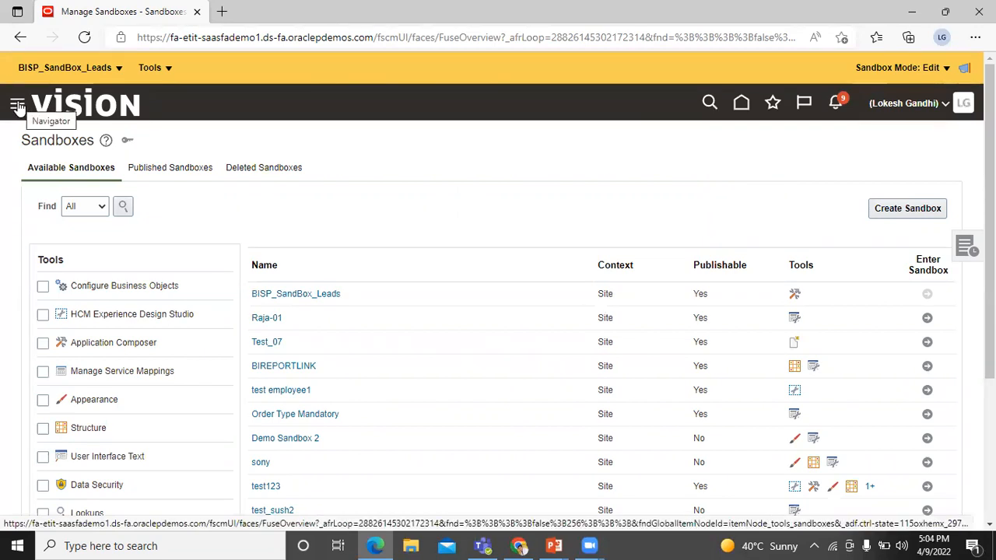
left_click(17, 106)
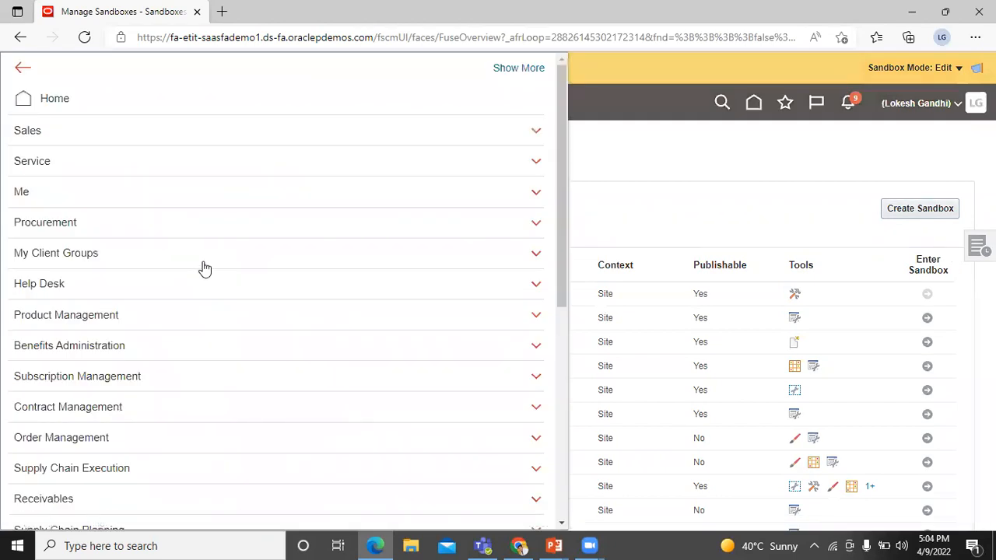
scroll(203, 267, "down", 5)
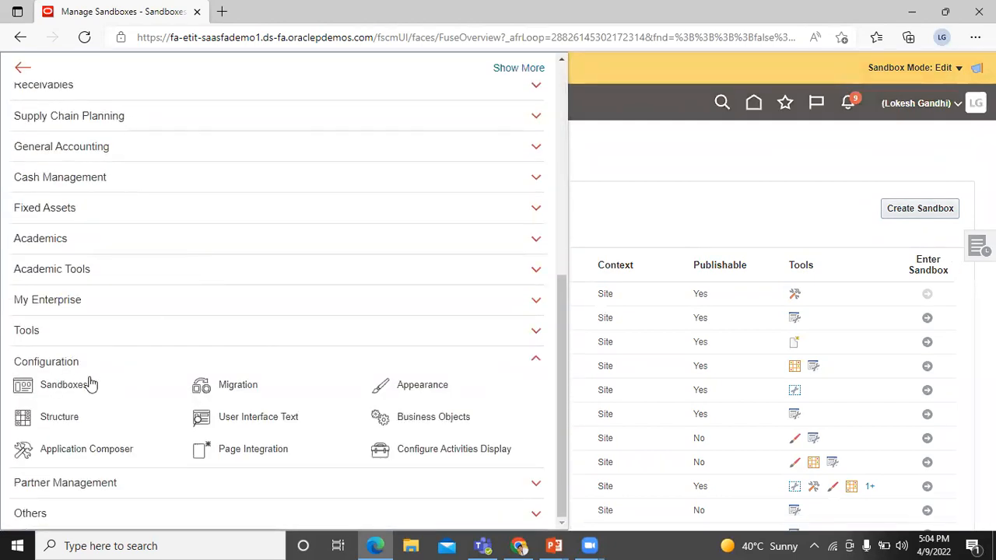
left_click(86, 451)
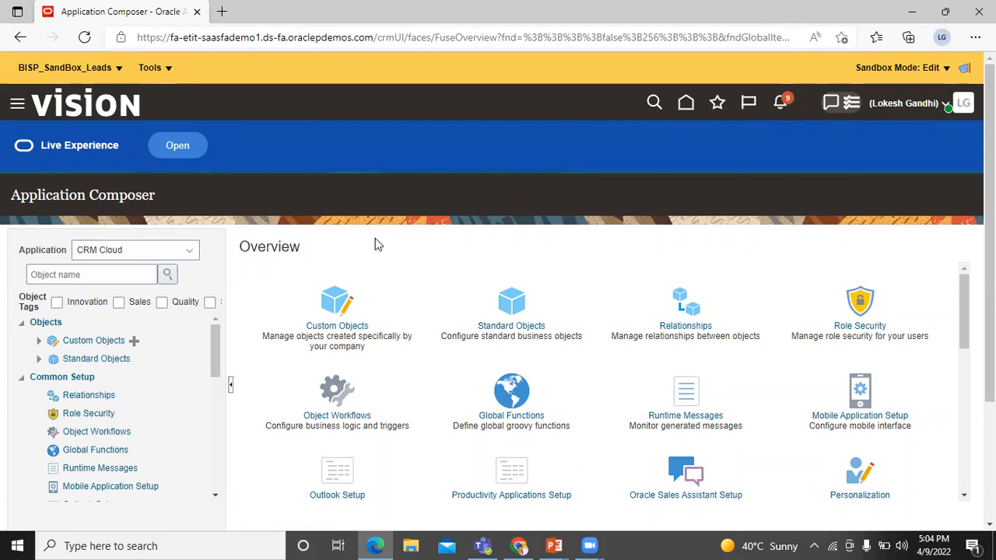
Find the Sales Lead object among the standard objects and open its Pages configuration
left_click(38, 363)
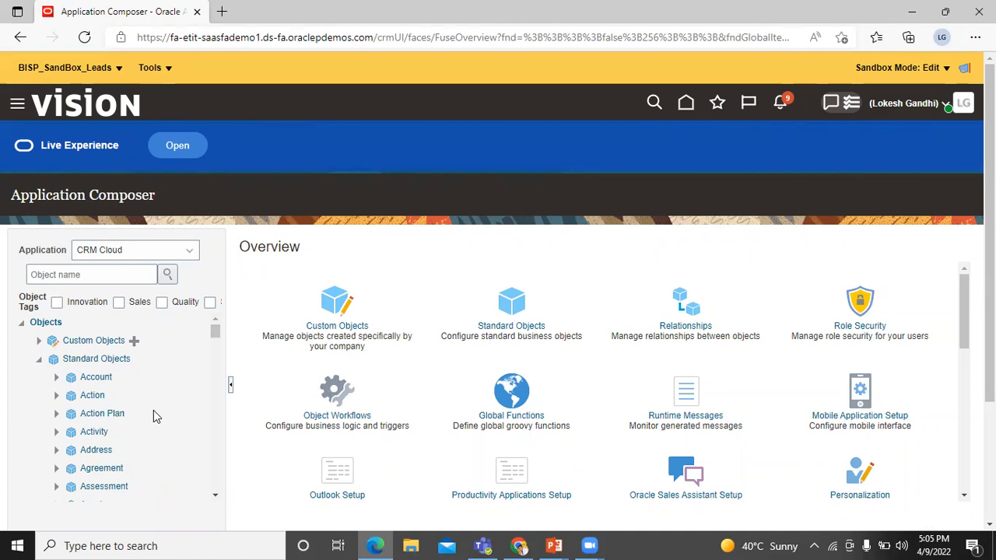
scroll(153, 417, "down", 5)
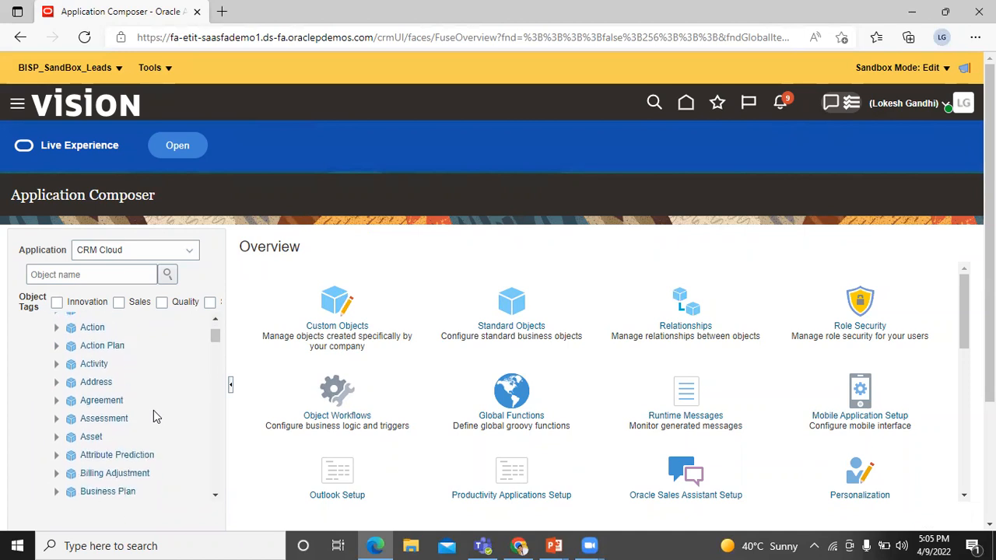
scroll(154, 417, "down", 6)
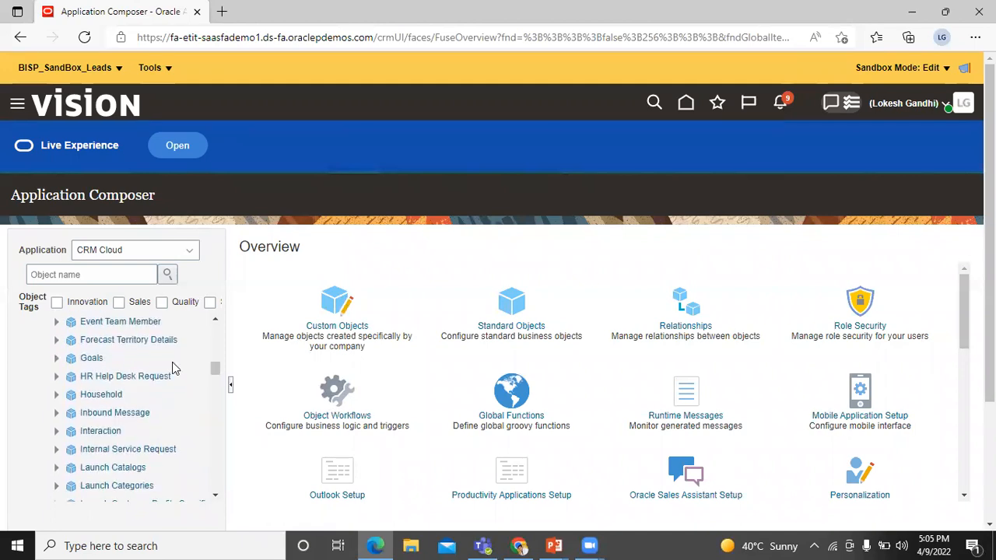
scroll(174, 366, "down", 3)
scroll(174, 366, "down", 5)
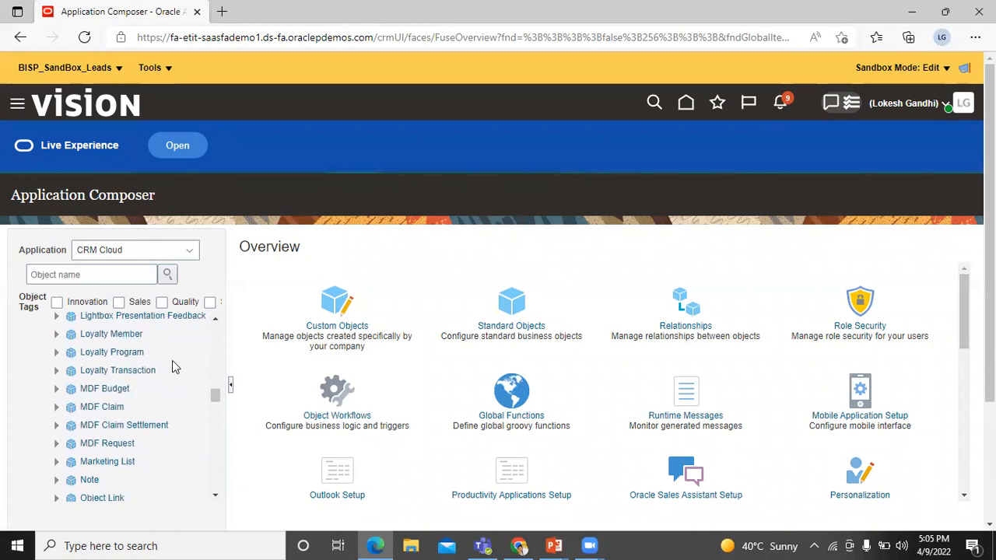
scroll(174, 366, "down", 4)
scroll(172, 360, "down", 6)
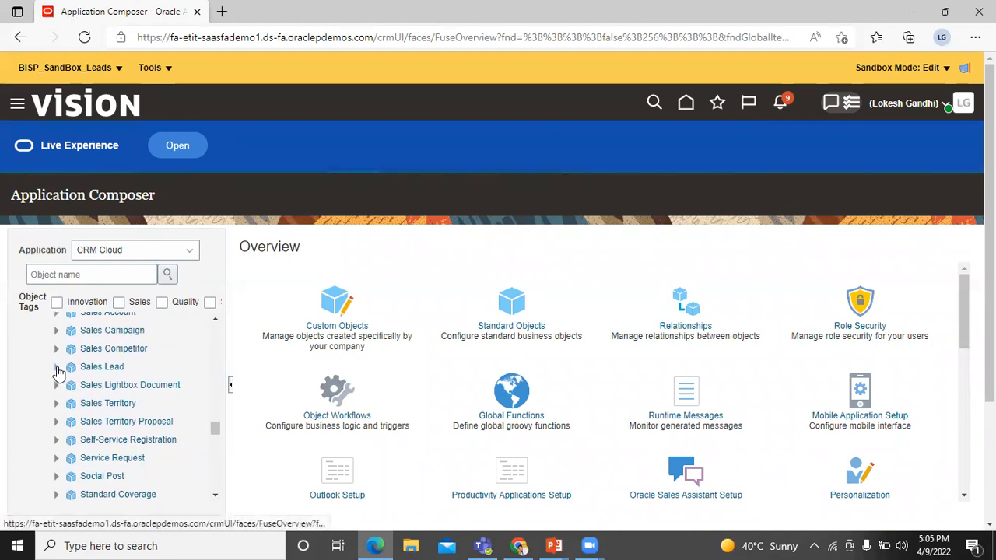
left_click(57, 370)
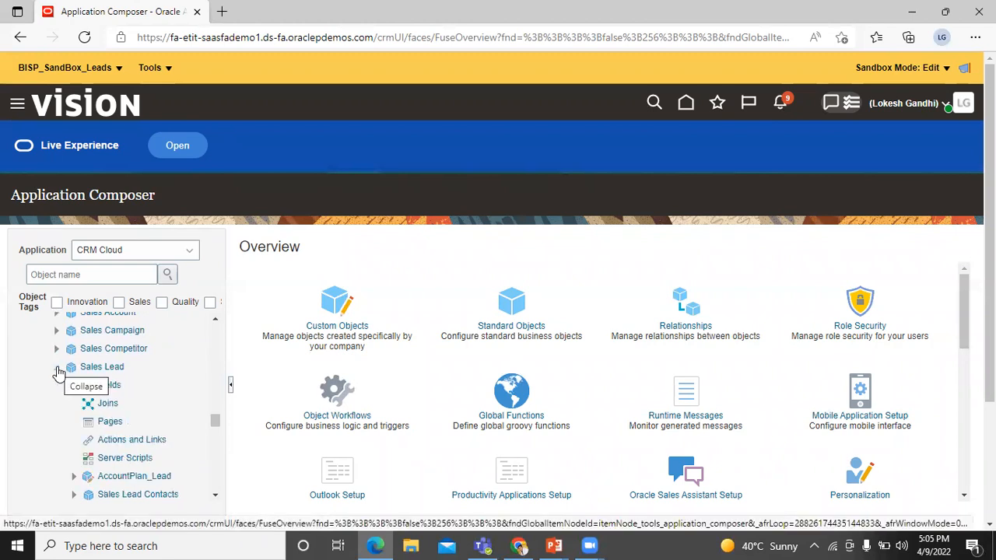
left_click(110, 420)
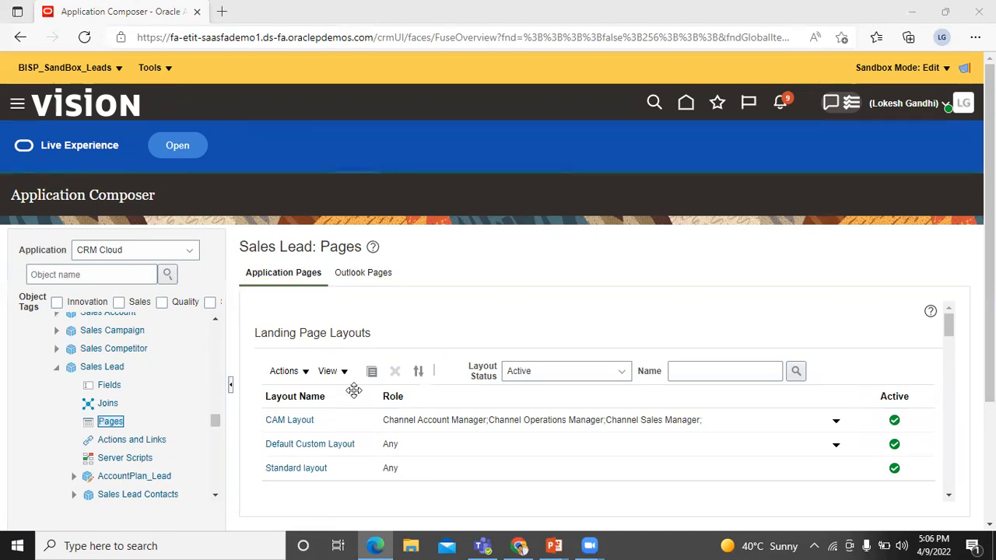
Review the existing details page layouts of the Sales Lead object and the roles assigned to them
left_click(303, 277)
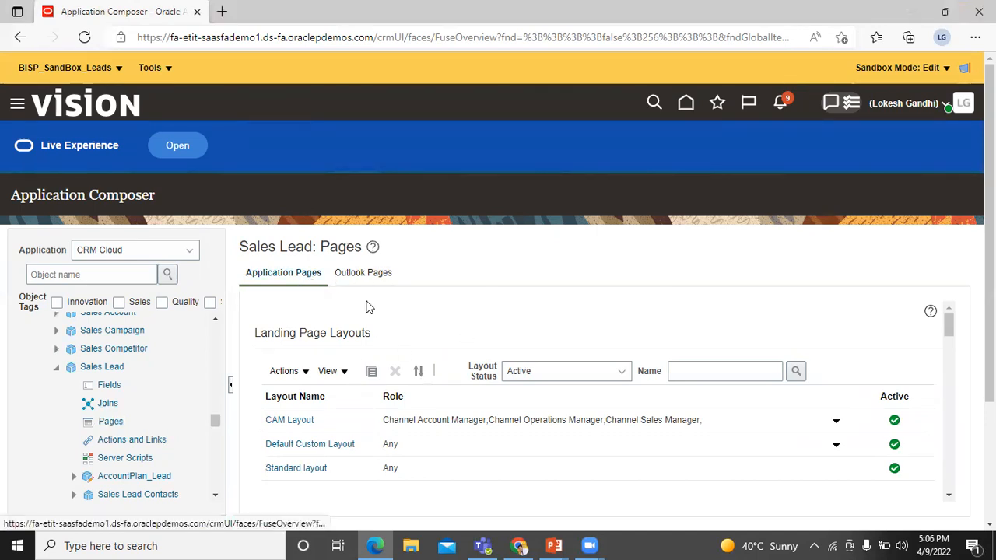
scroll(438, 345, "down", 5)
scroll(438, 344, "down", 4)
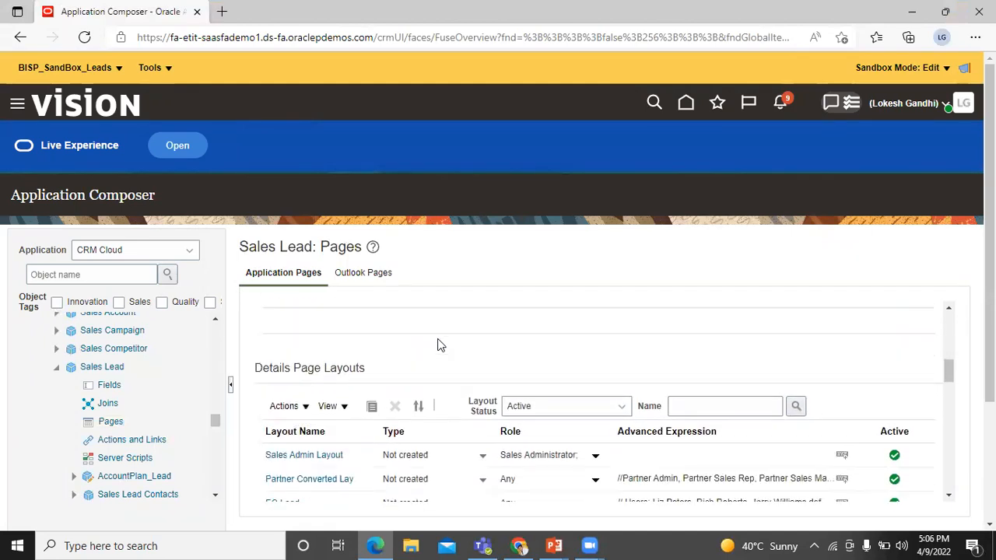
scroll(438, 345, "down", 1)
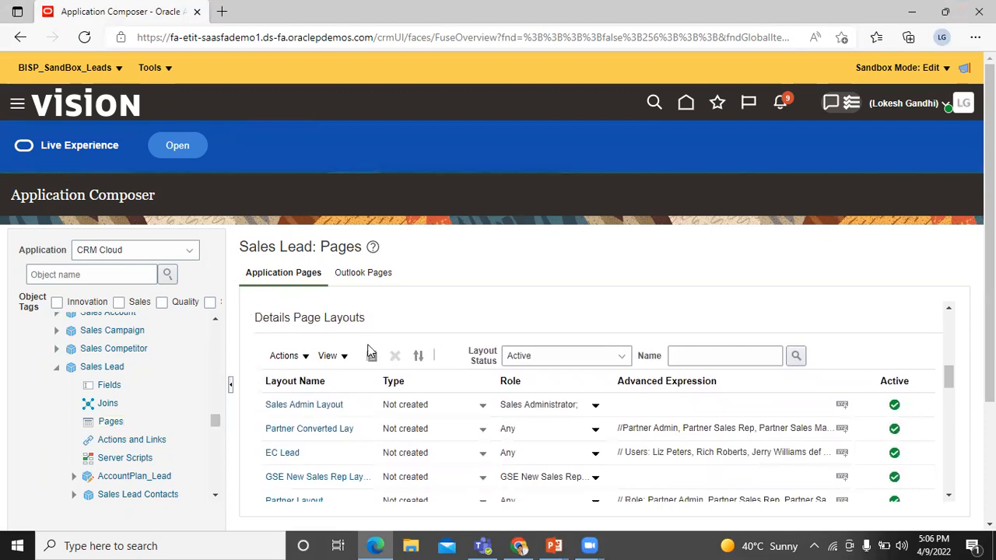
scroll(420, 337, "down", 3)
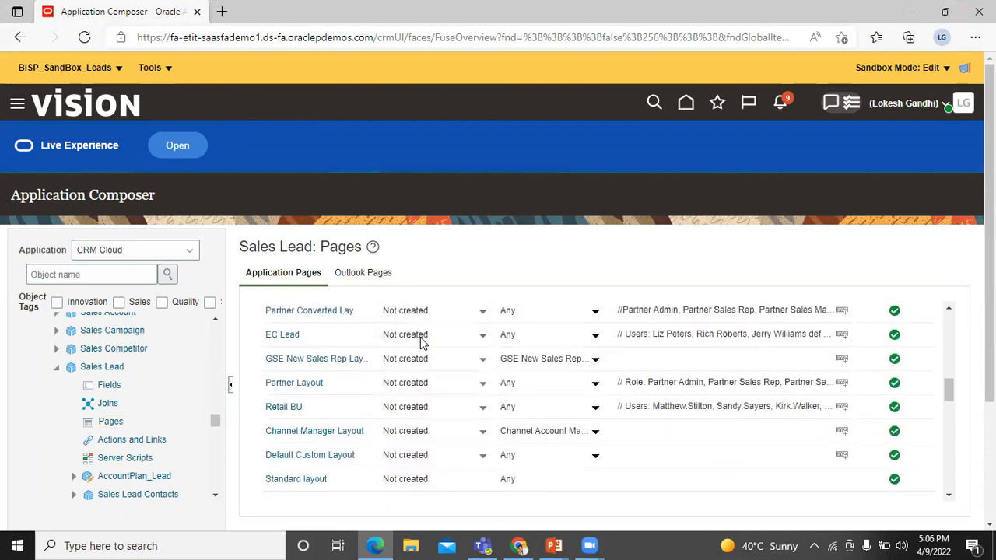
scroll(420, 342, "down", 1)
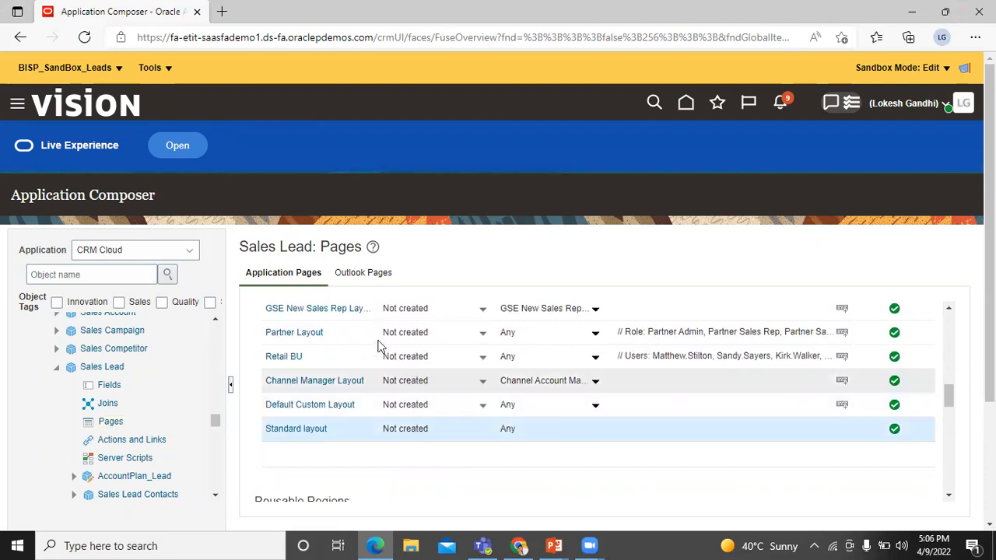
scroll(378, 338, "down", 1)
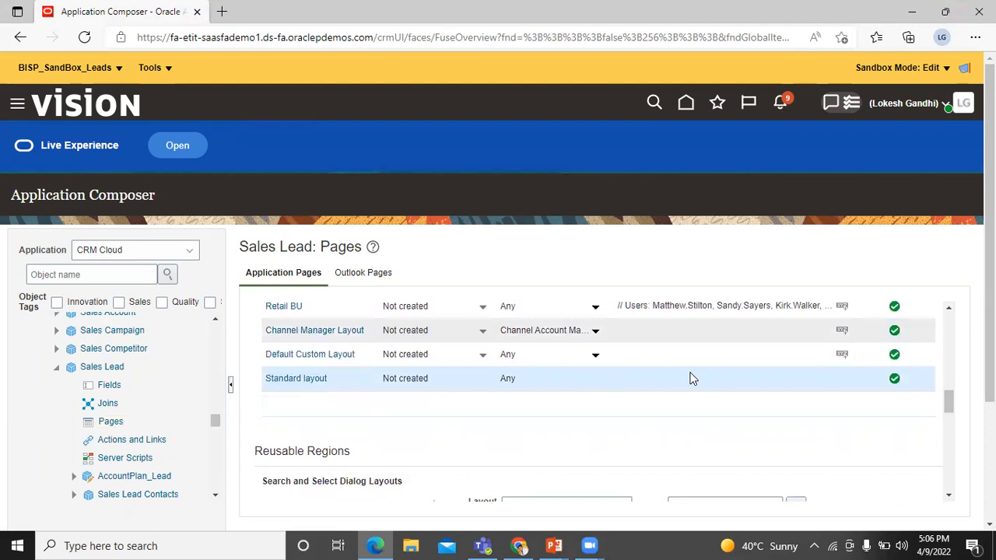
Duplicate the standard details page layout under the name BISP_Leads, saving it and continuing straight into editing
left_click(949, 309)
left_click(949, 310)
left_click(949, 309)
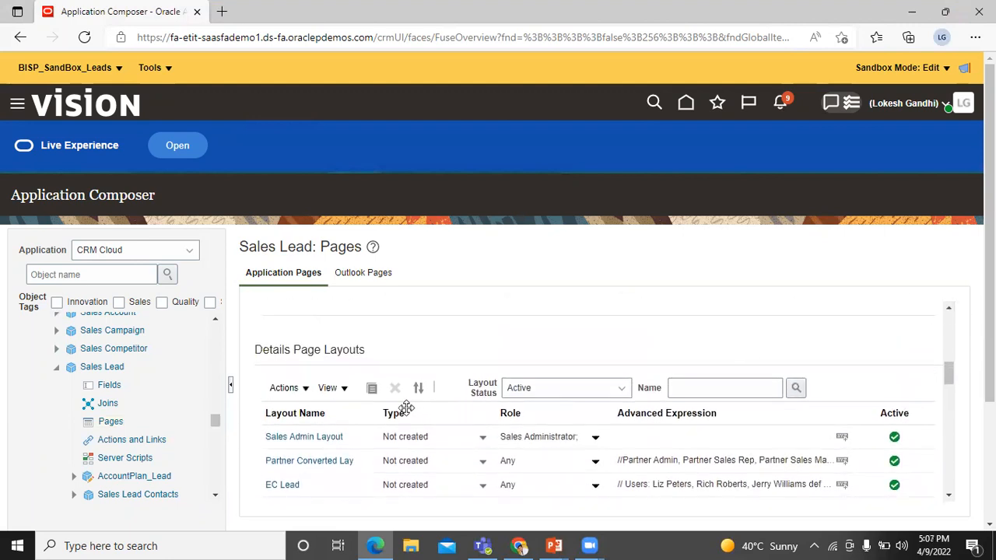
left_click(372, 389)
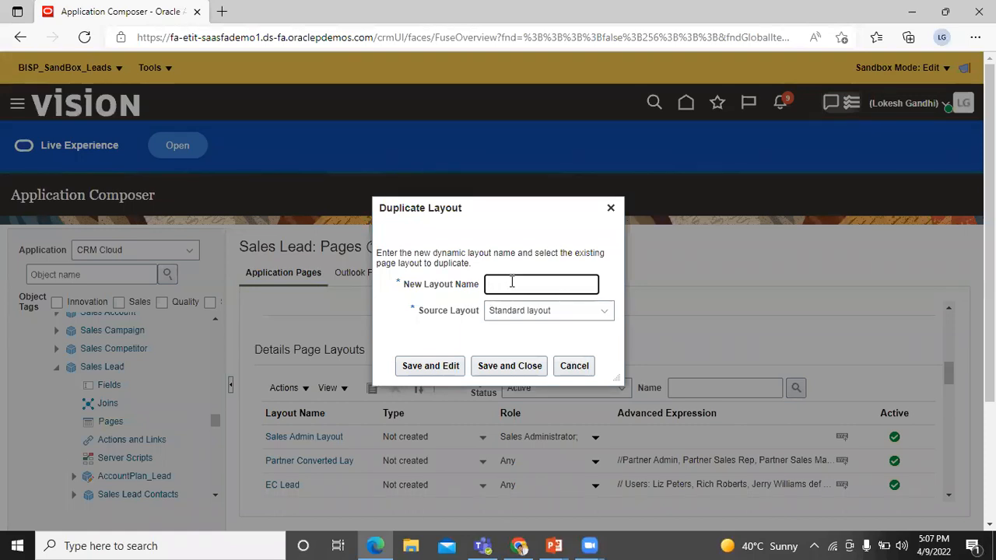
type("BISP_Leads")
left_click(434, 366)
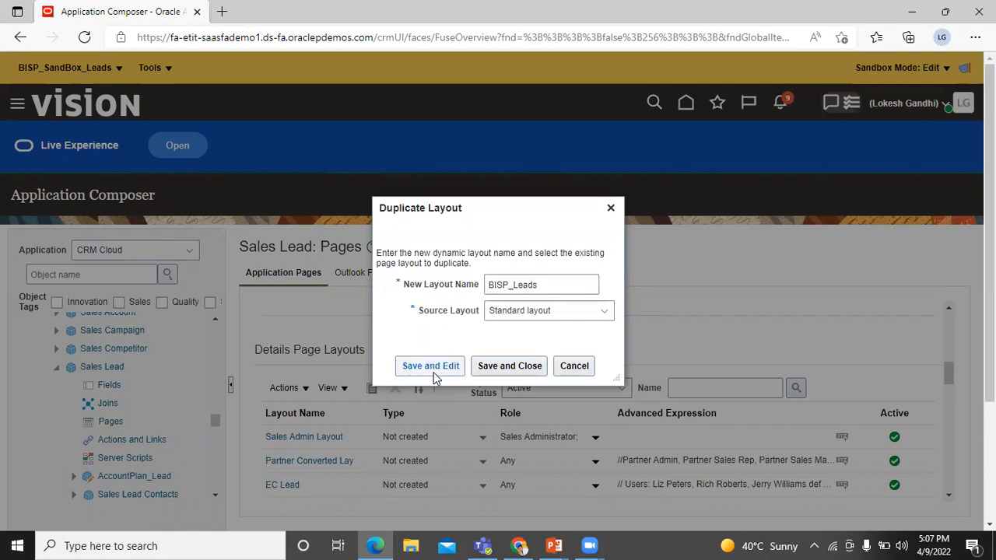
left_click(411, 372)
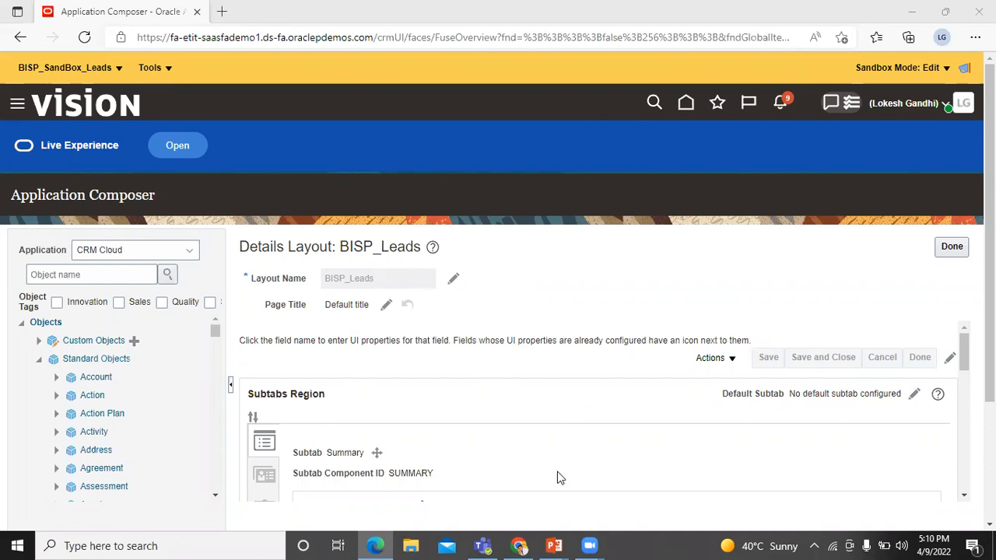
Open the Summary subtab of the BISP_Leads details layout for editing
left_click(964, 495)
left_click(964, 495)
left_click(964, 496)
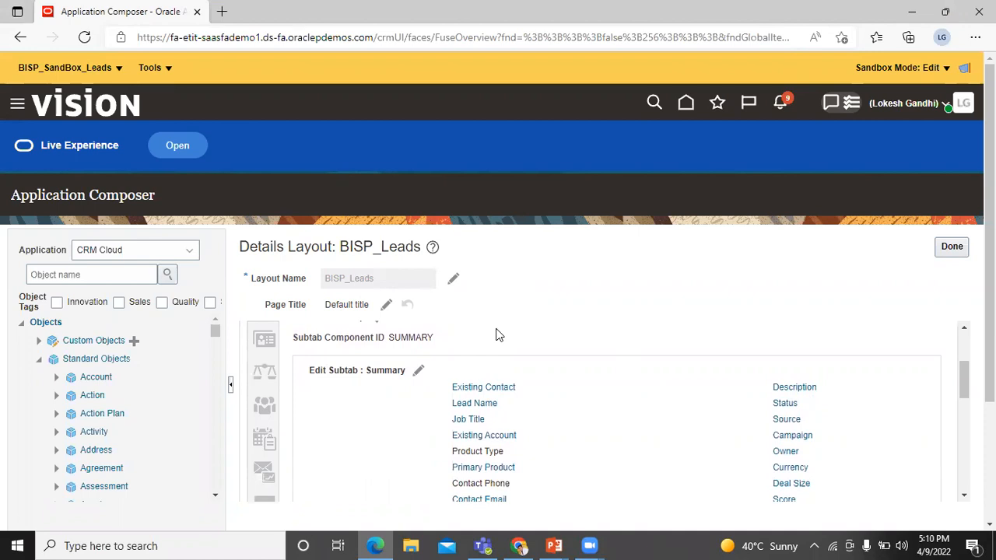
left_click(417, 377)
left_click_drag(962, 378, 964, 401)
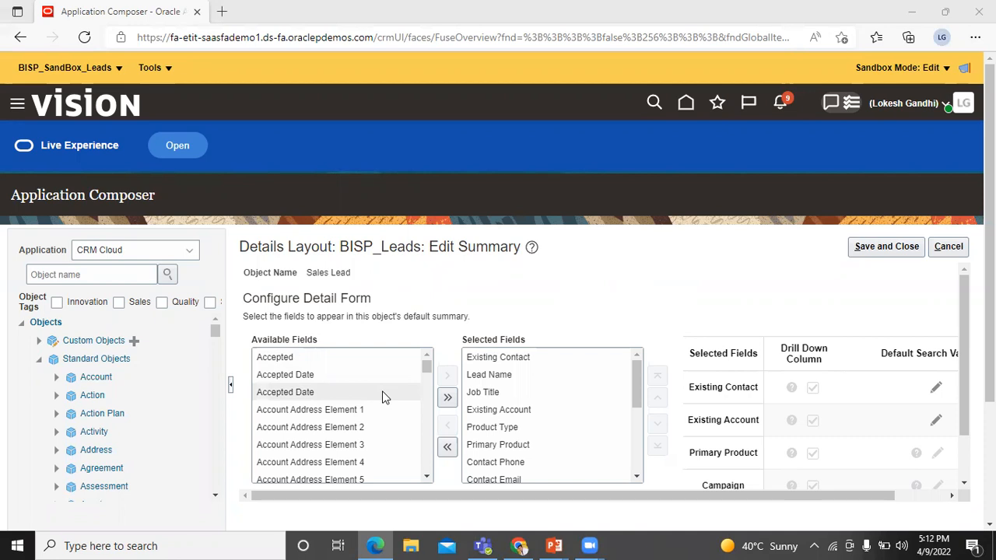
Add the New Account and New Contact fields to the summary's selected fields, and save and finish the layout
left_click_drag(425, 370, 438, 431)
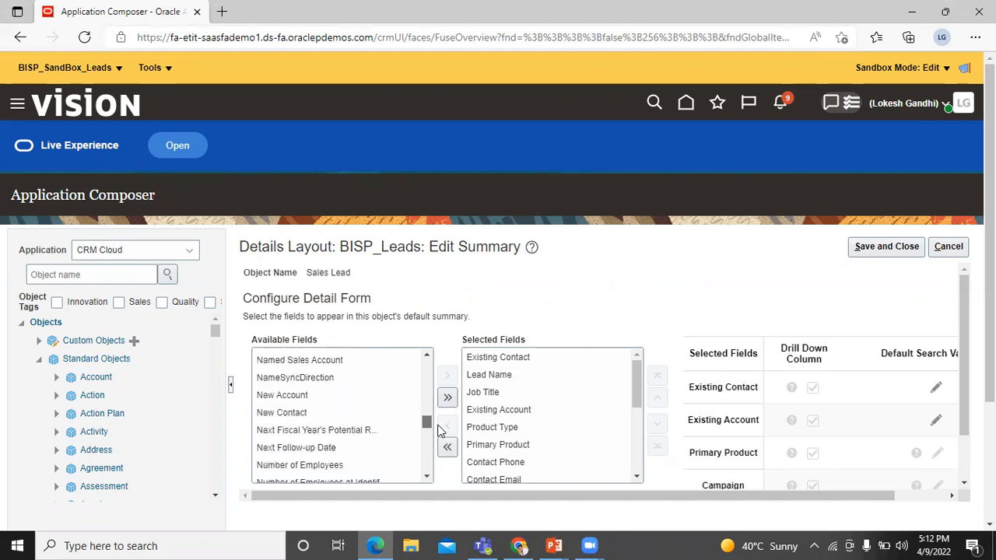
left_click(329, 398)
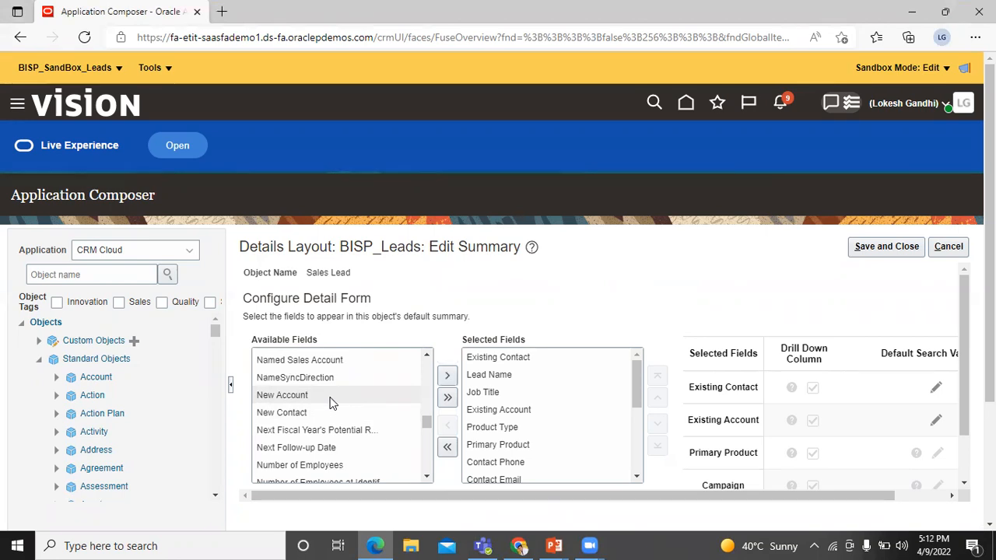
left_click(446, 377)
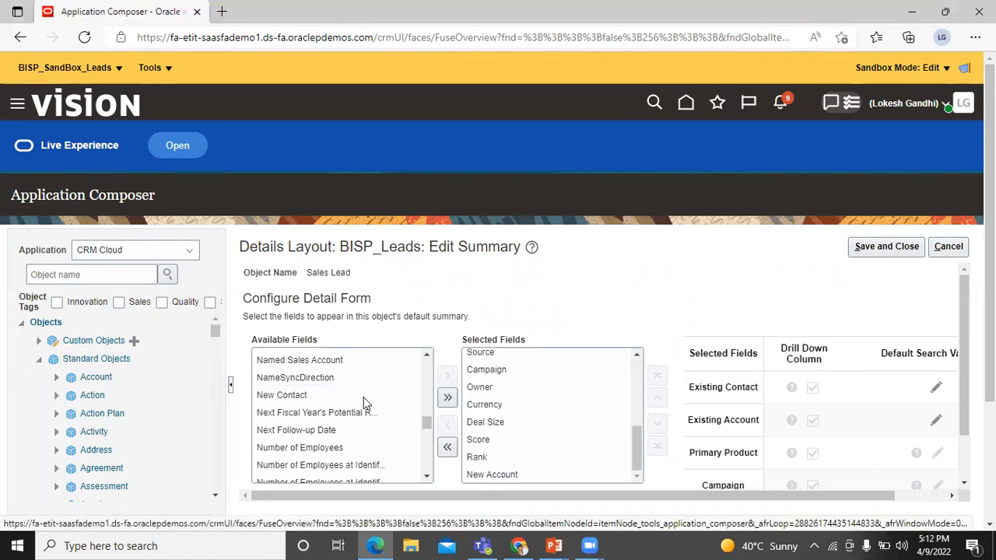
left_click(337, 394)
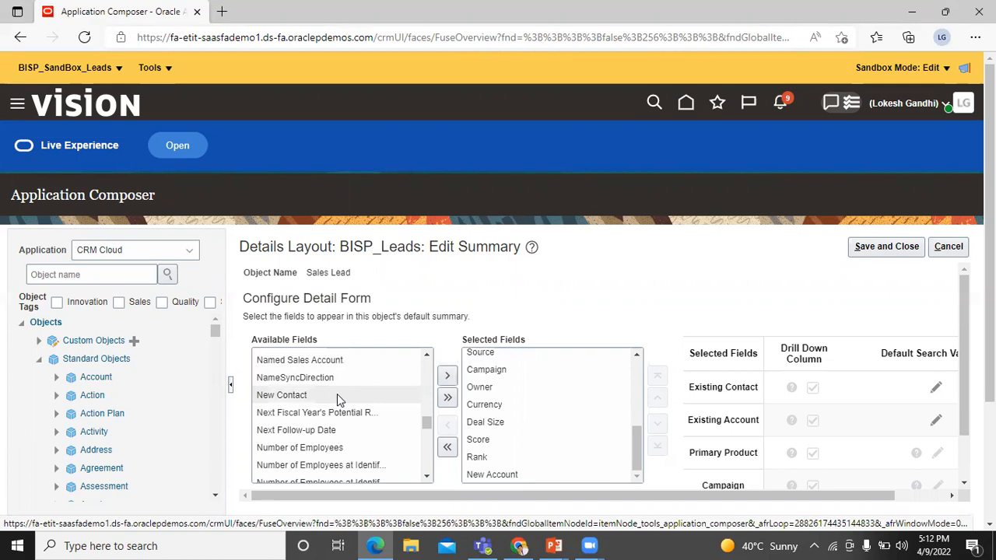
left_click(448, 378)
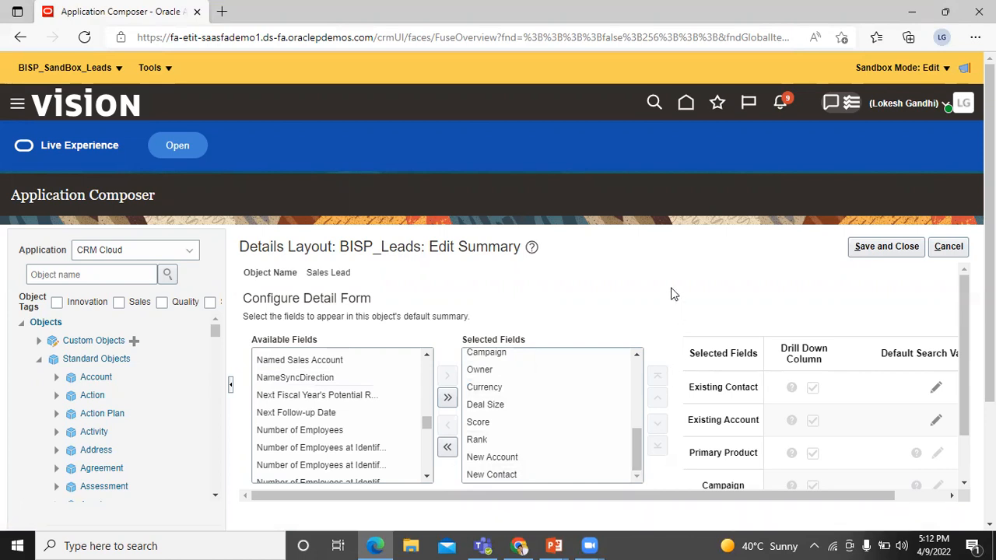
left_click(867, 246)
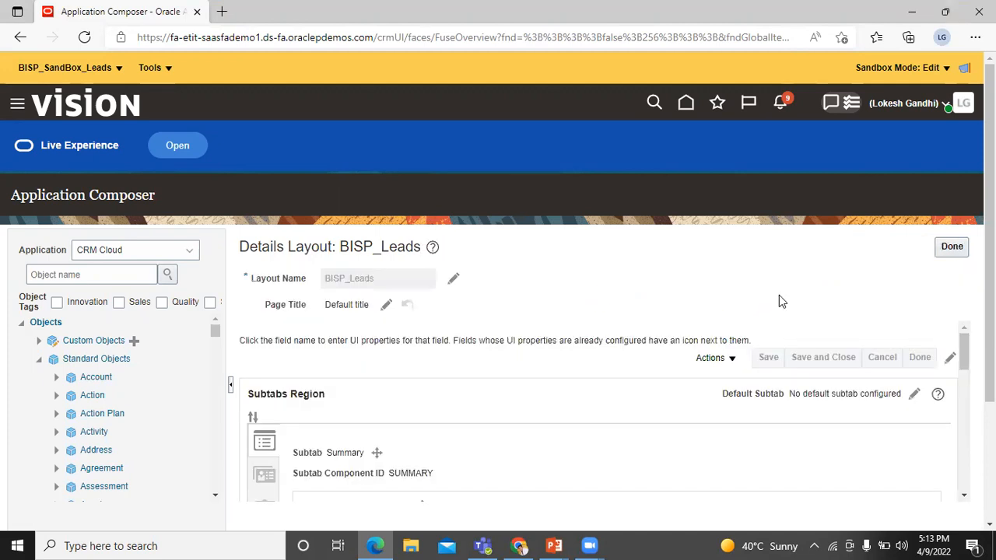
left_click(949, 250)
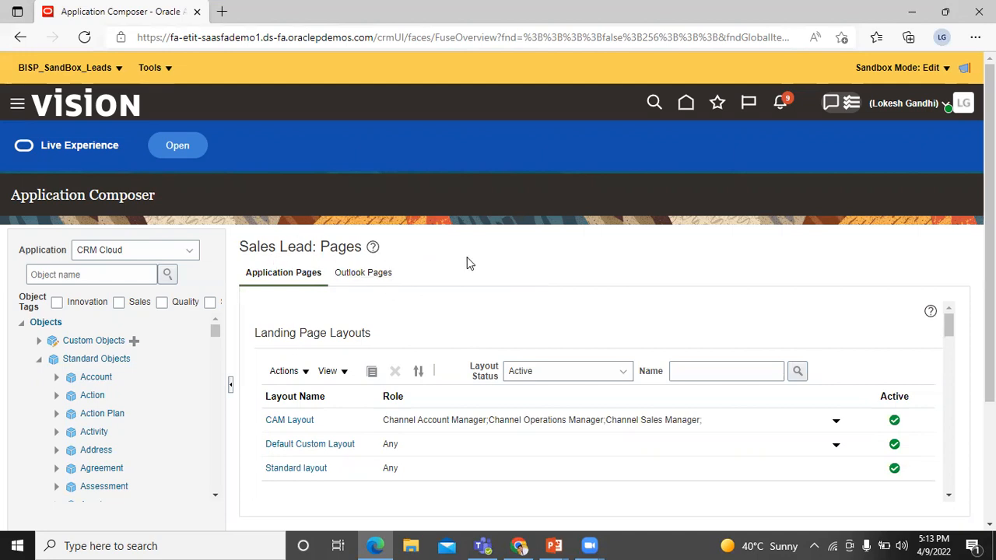
Go to Leads in the Sales group and open the BISP Solutions lead
left_click(17, 105)
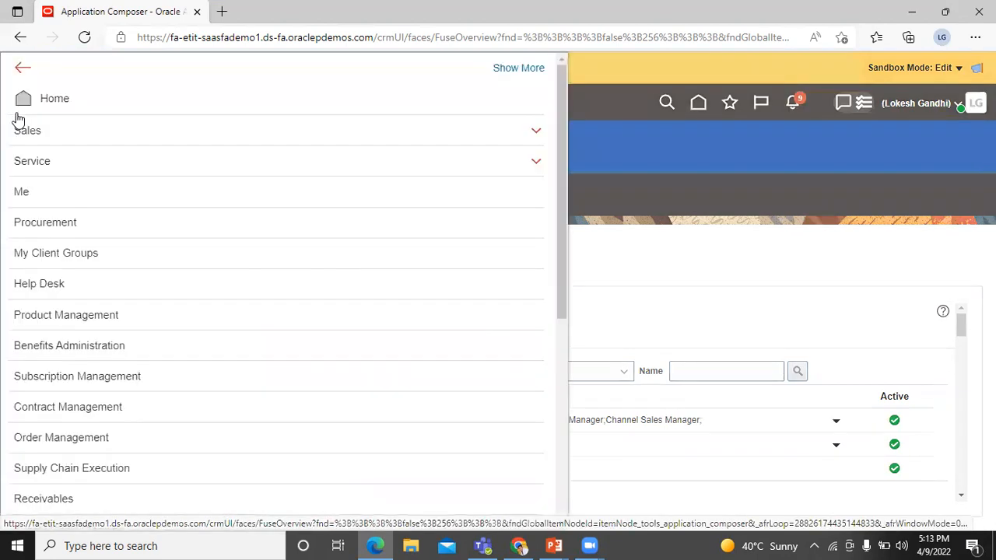
left_click(94, 130)
left_click(93, 129)
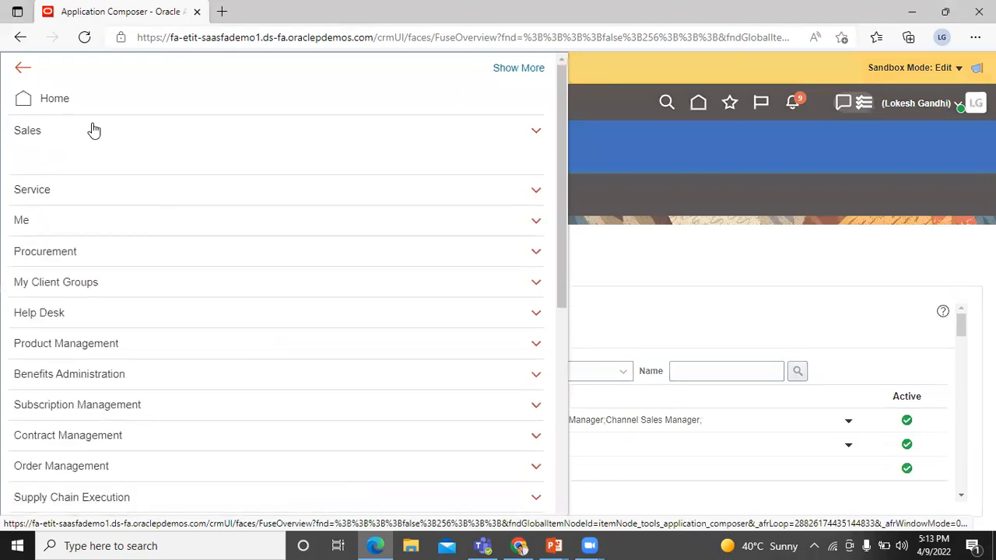
left_click(93, 130)
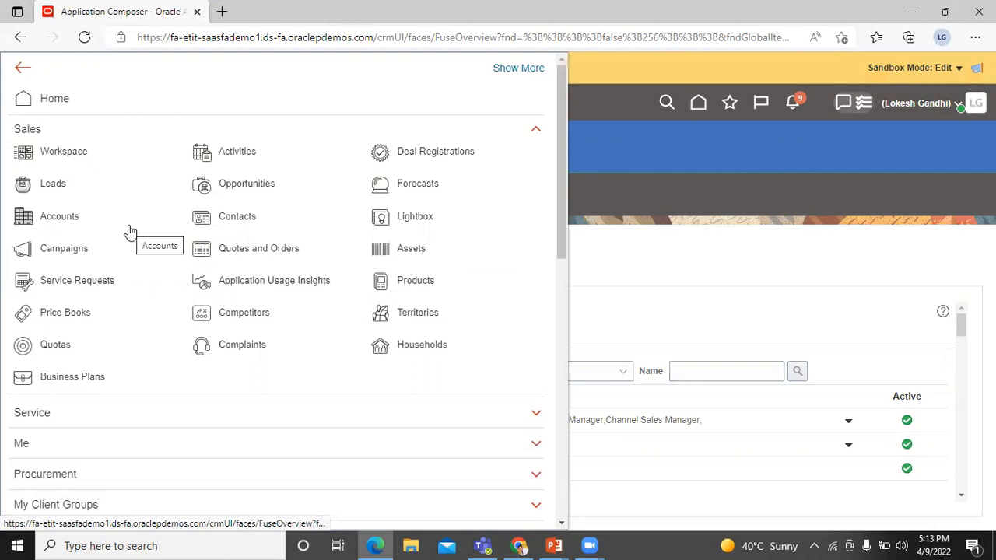
left_click(67, 186)
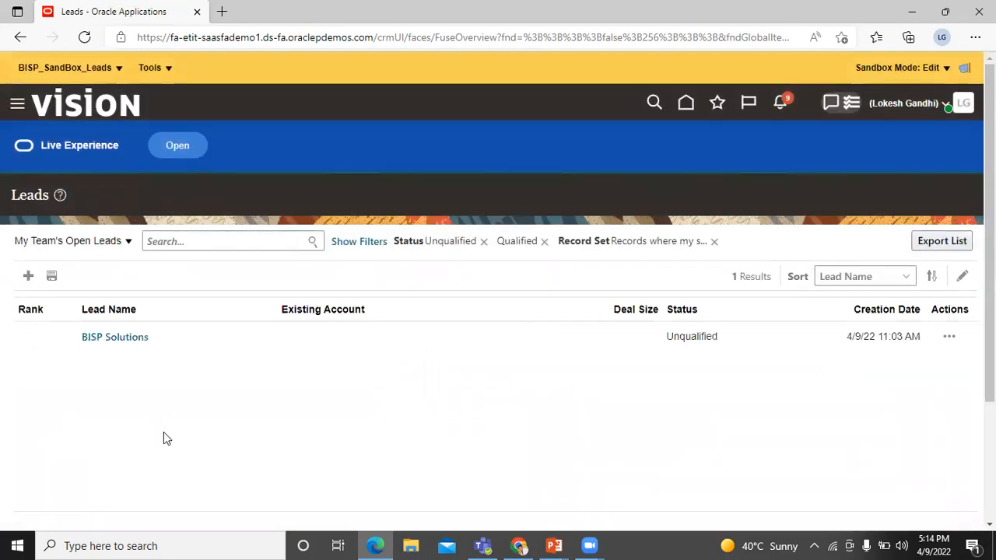
left_click(109, 342)
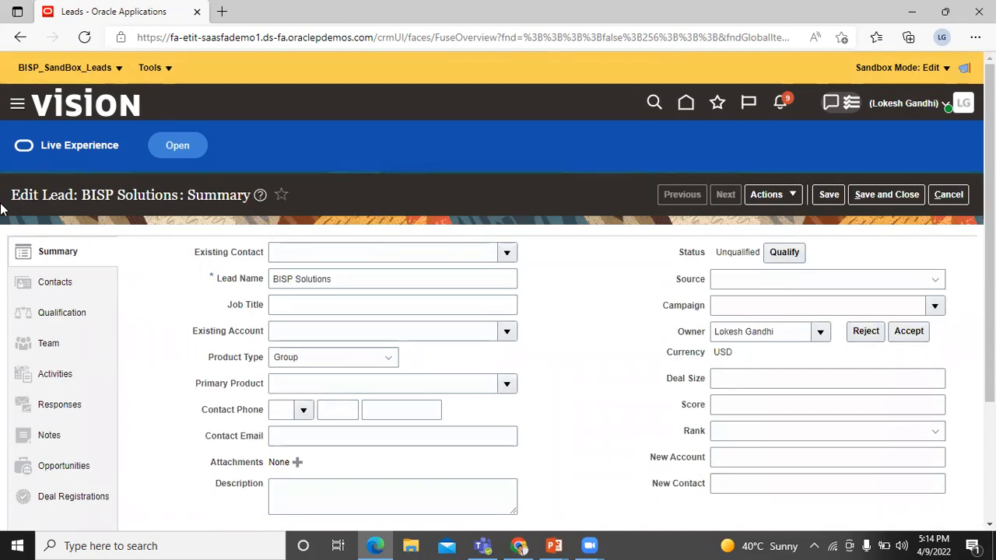
Check the lead's summary page for the added New Account and New Contact fields
left_click_drag(11, 207, 88, 212)
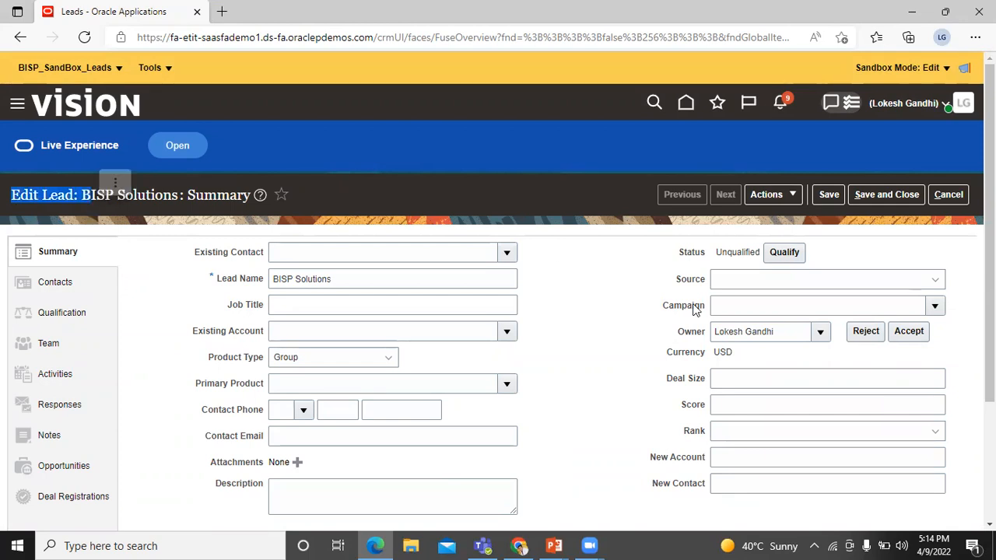
left_click(636, 452)
left_click_drag(642, 458, 712, 459)
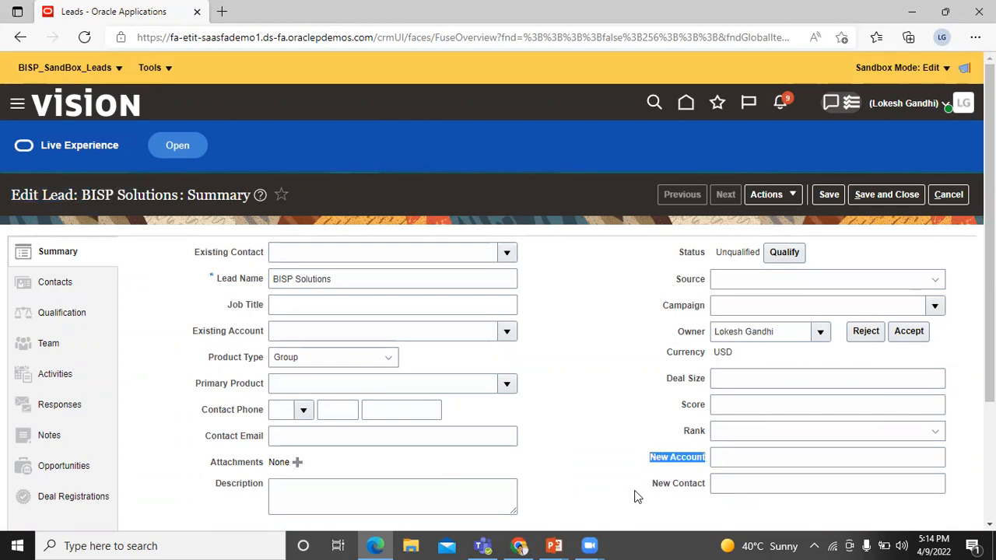
left_click_drag(647, 485, 708, 488)
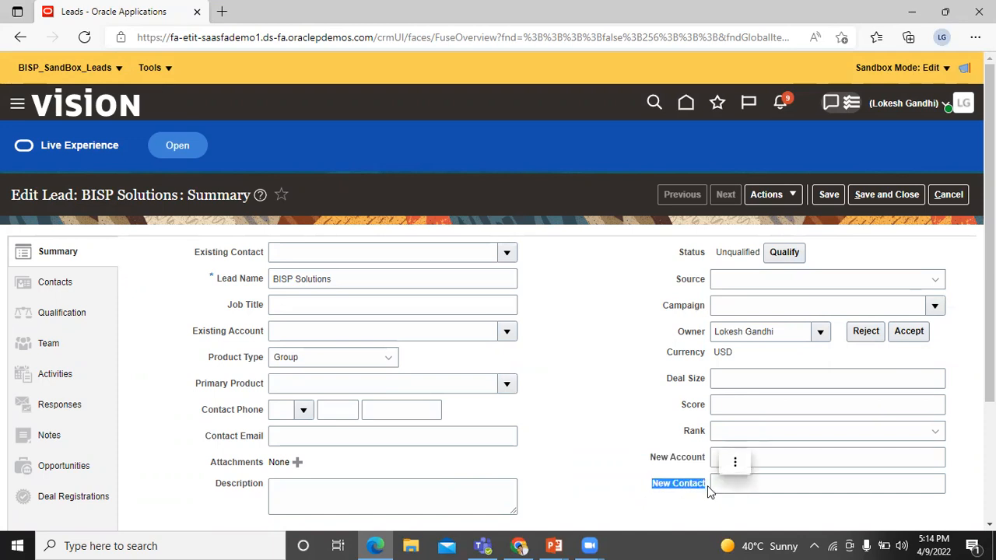
left_click(707, 504)
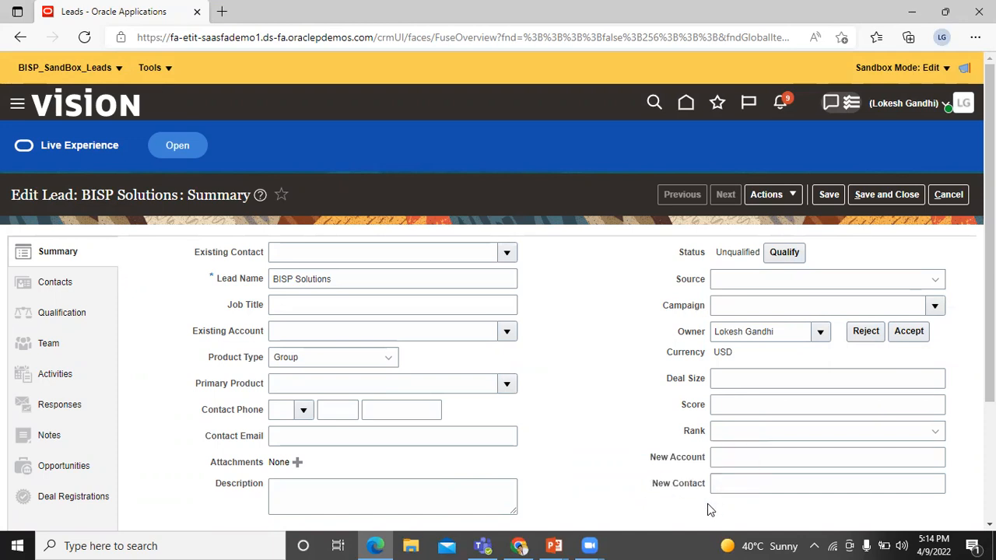
left_click(770, 457)
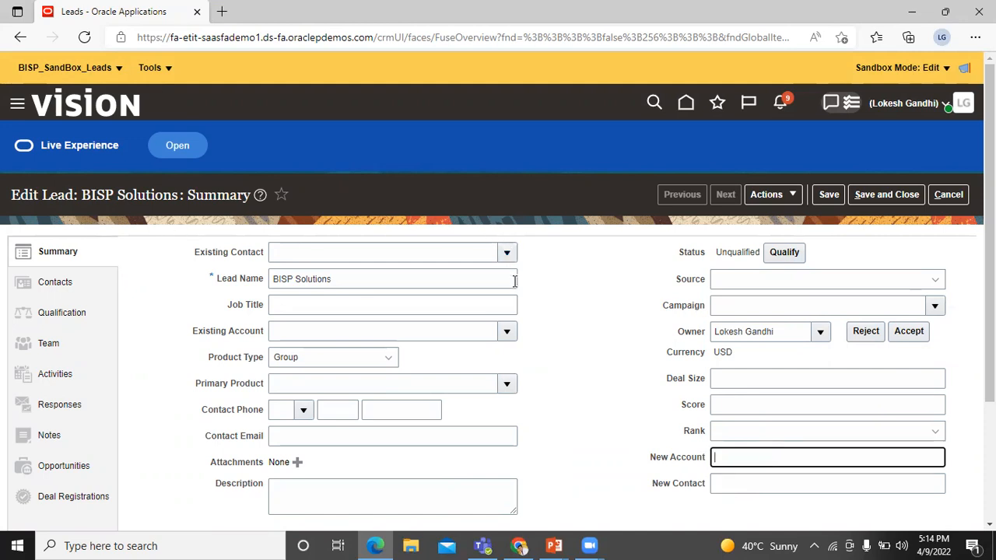
left_click(552, 295)
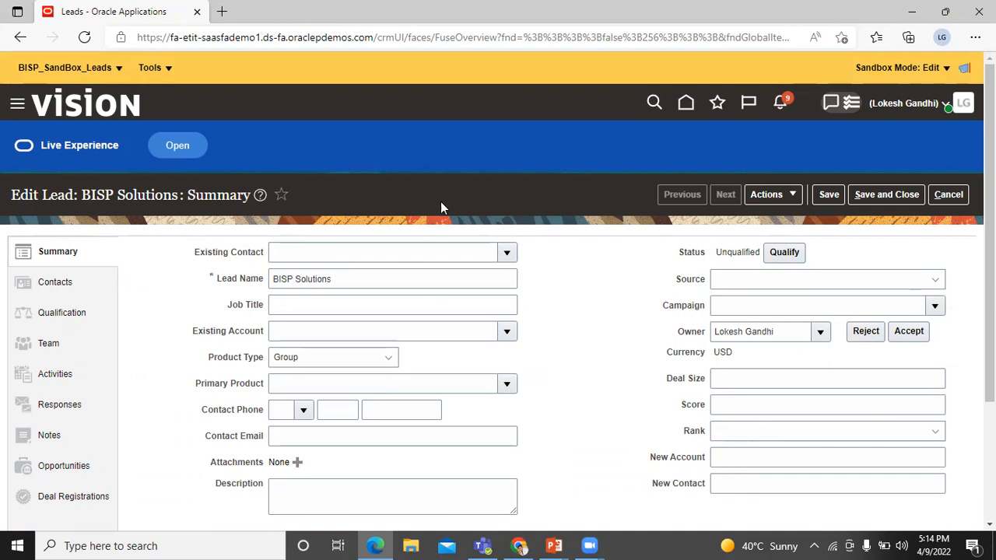
Try to publish the BISP_SandBox_Leads sandbox from its details page, and refresh it against the mainline environment
left_click(69, 68)
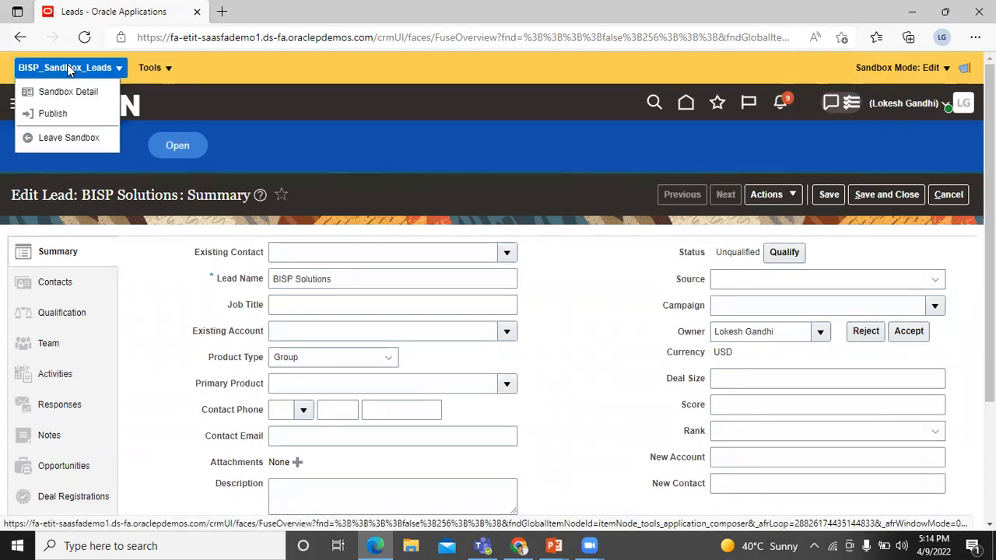
left_click(66, 117)
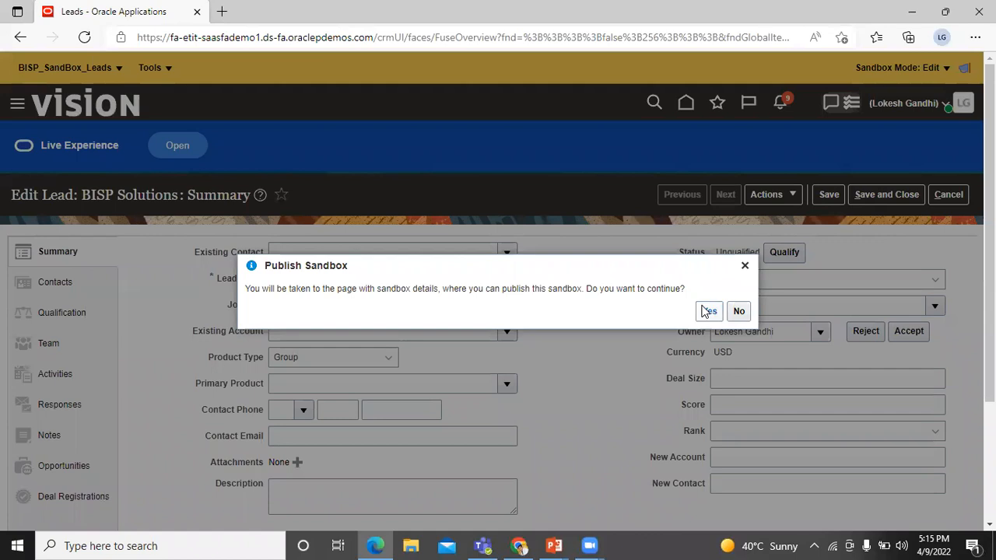
left_click(704, 311)
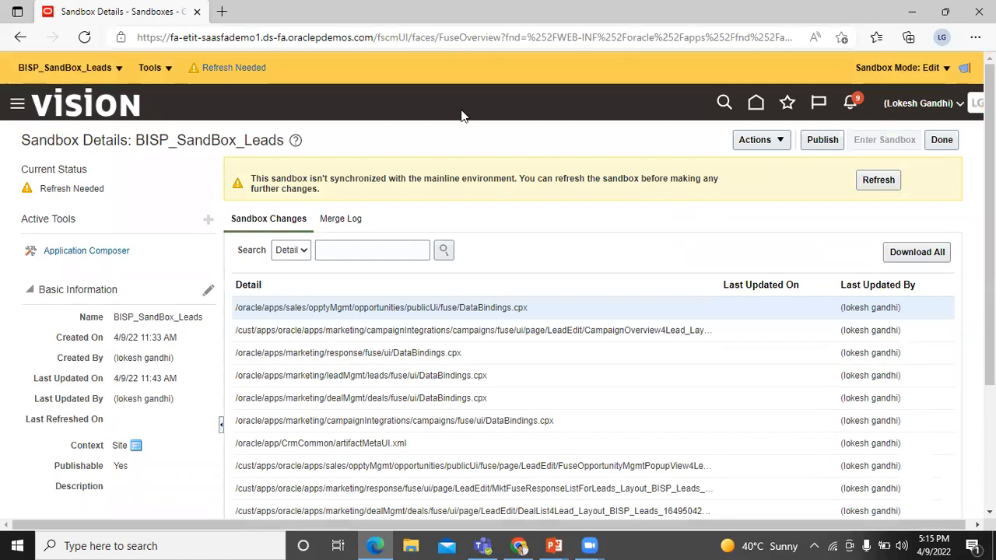
left_click(822, 142)
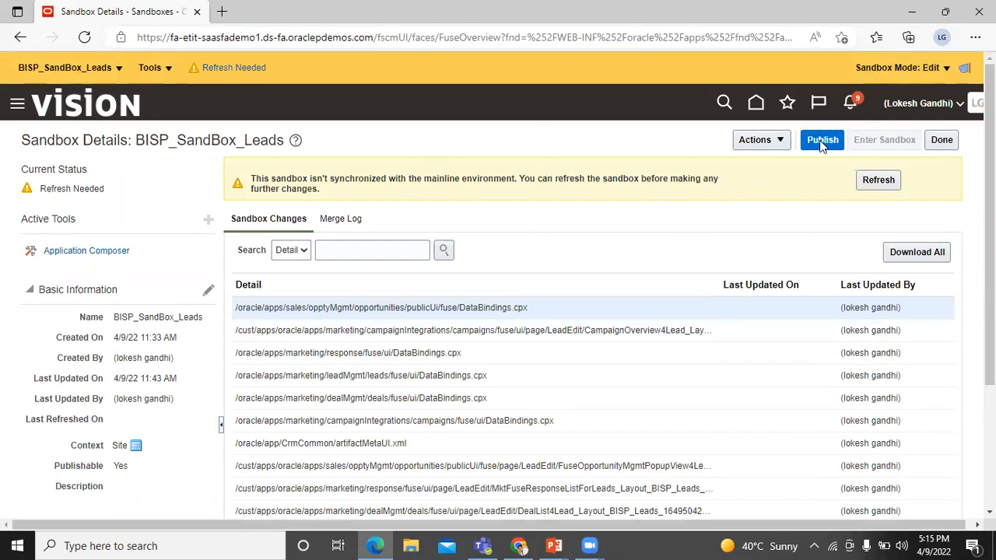
left_click(778, 319)
left_click(879, 180)
left_click(754, 315)
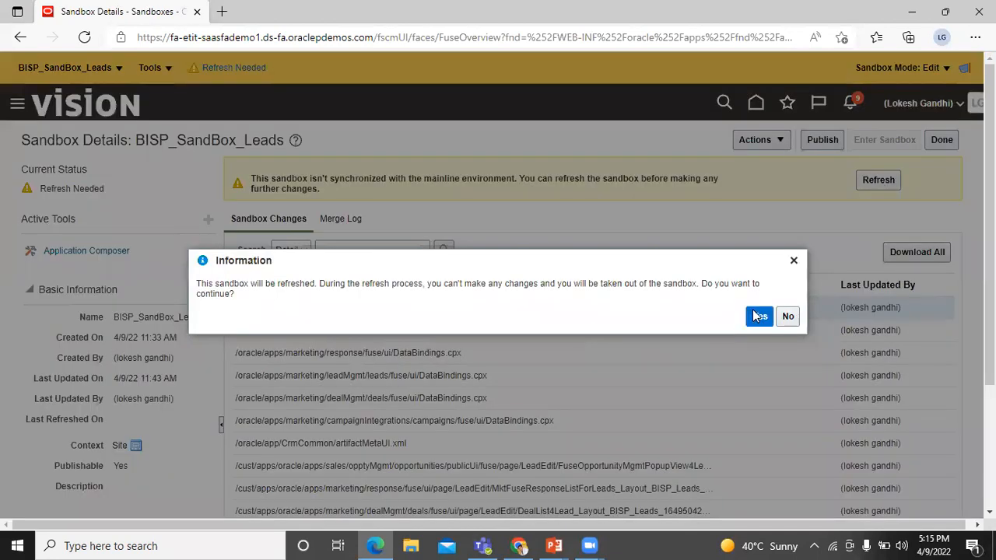